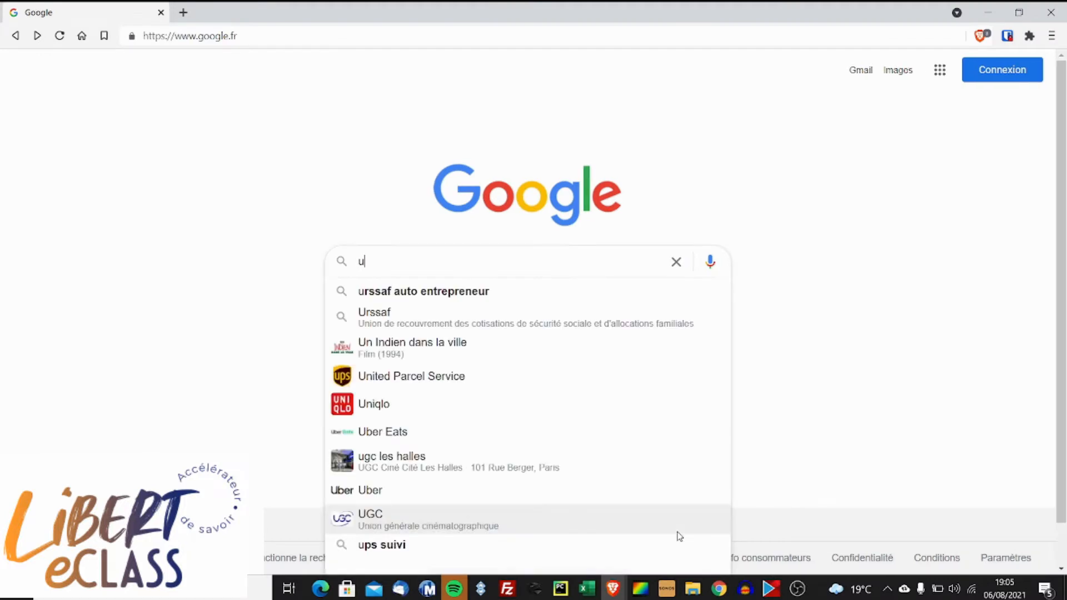
- Search Google for "urssaf auto entrepreneur" and open the Autoentrepreneur.urssaf.fr home page
type("ssa")
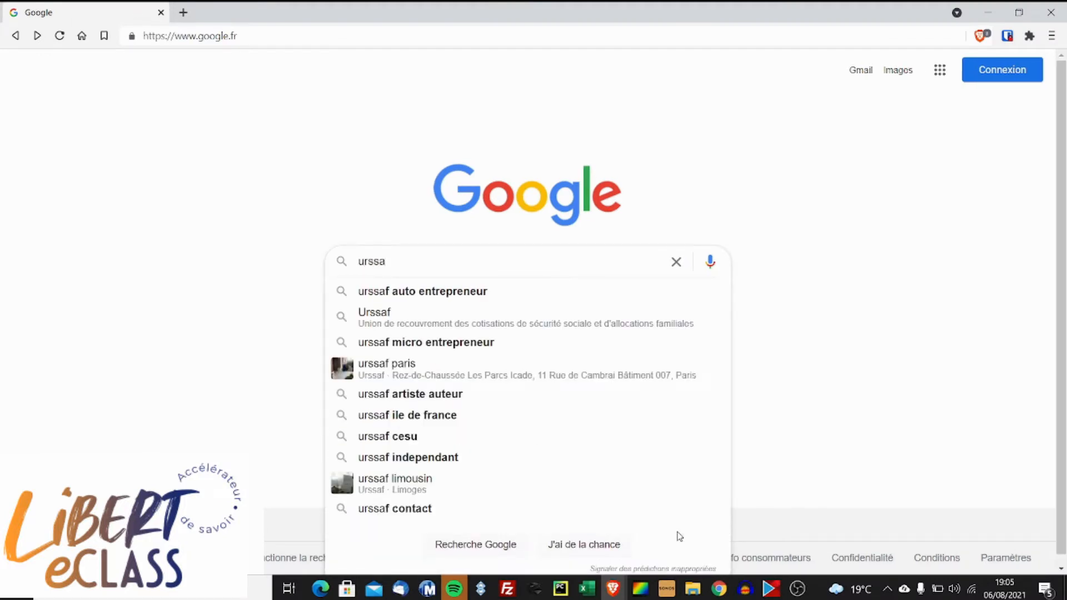
type("f au")
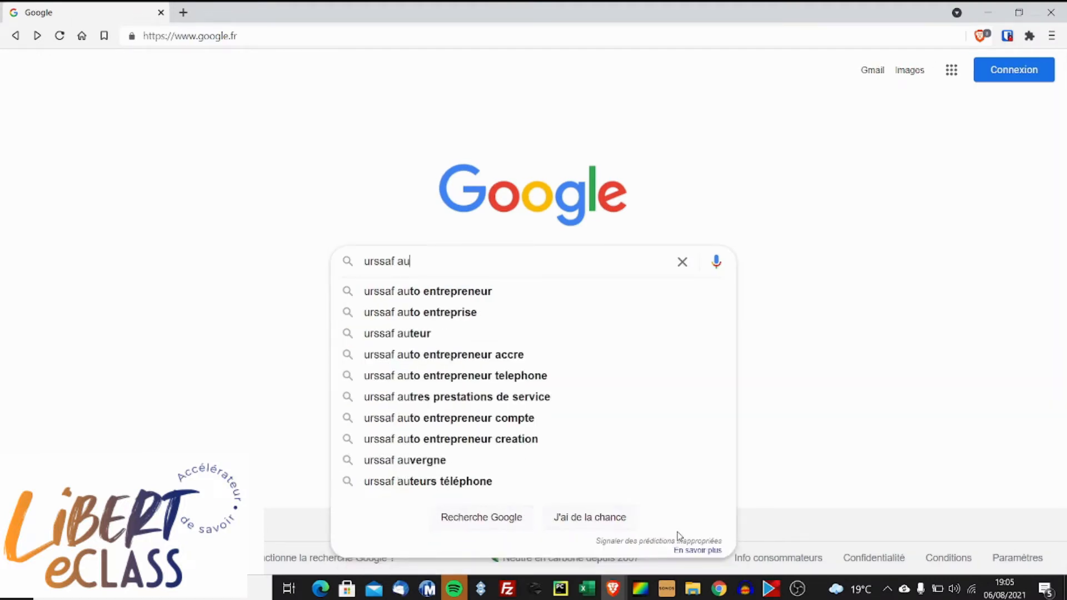
type("to entr")
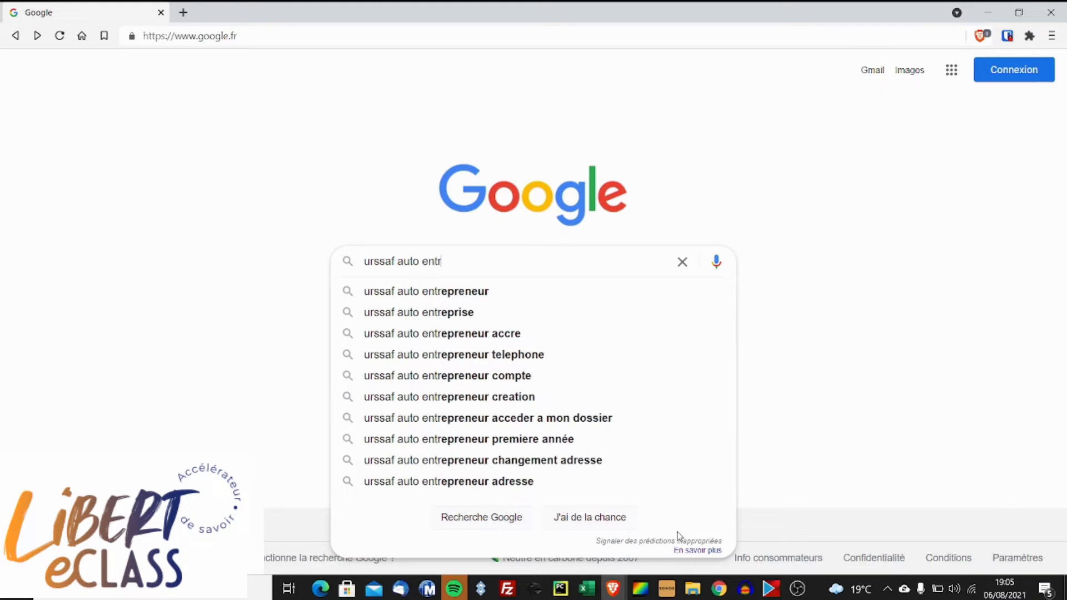
type("epreneur")
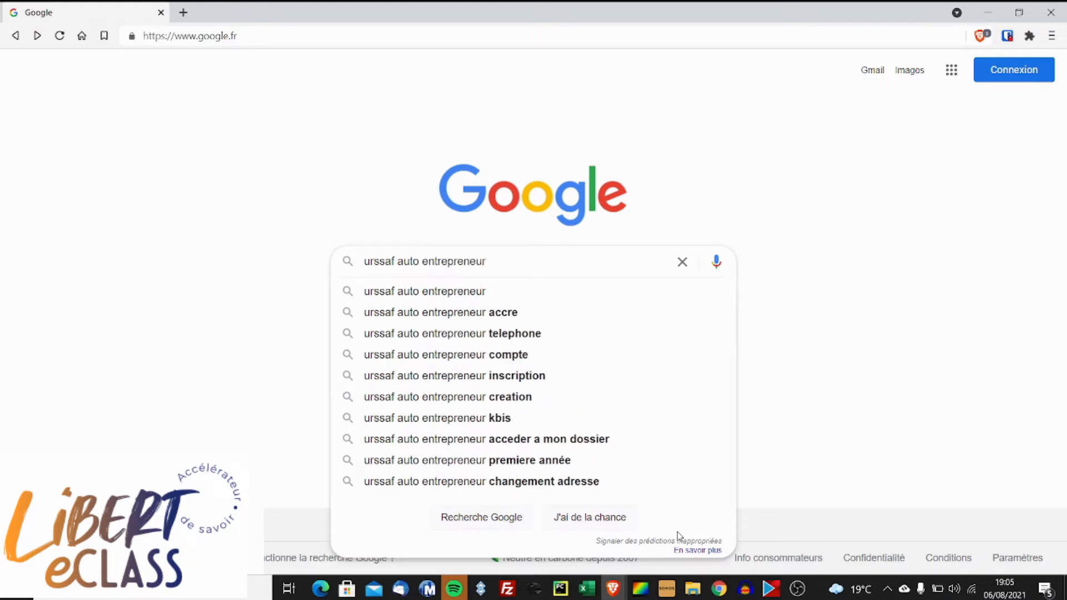
key("Return")
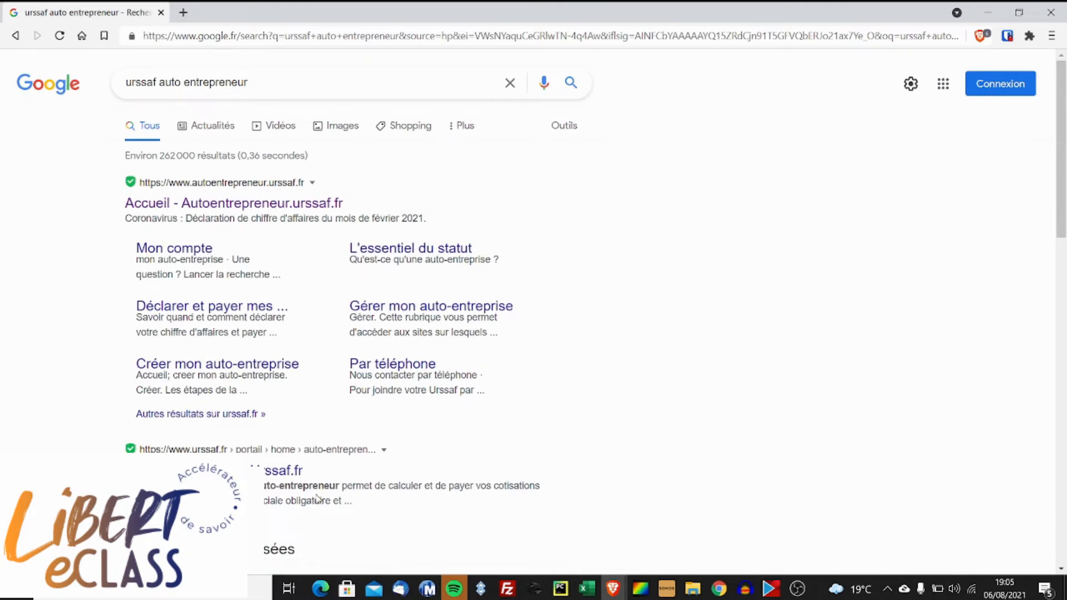
left_click(265, 211)
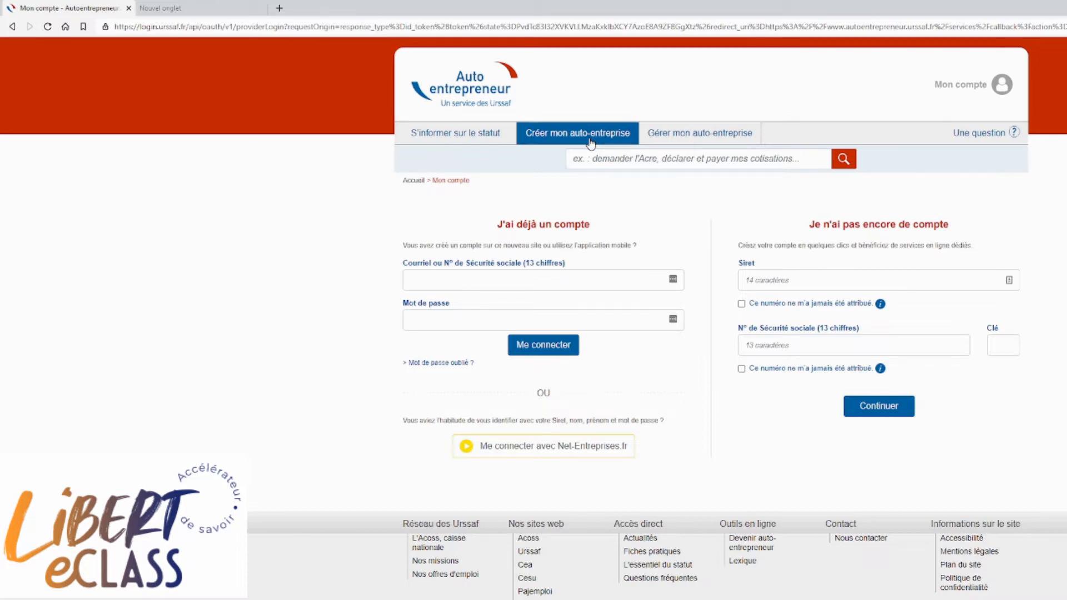
- In the auto-entreprise creation section, answer Non to being already registered as self-employed and start the declaration
left_click(591, 143)
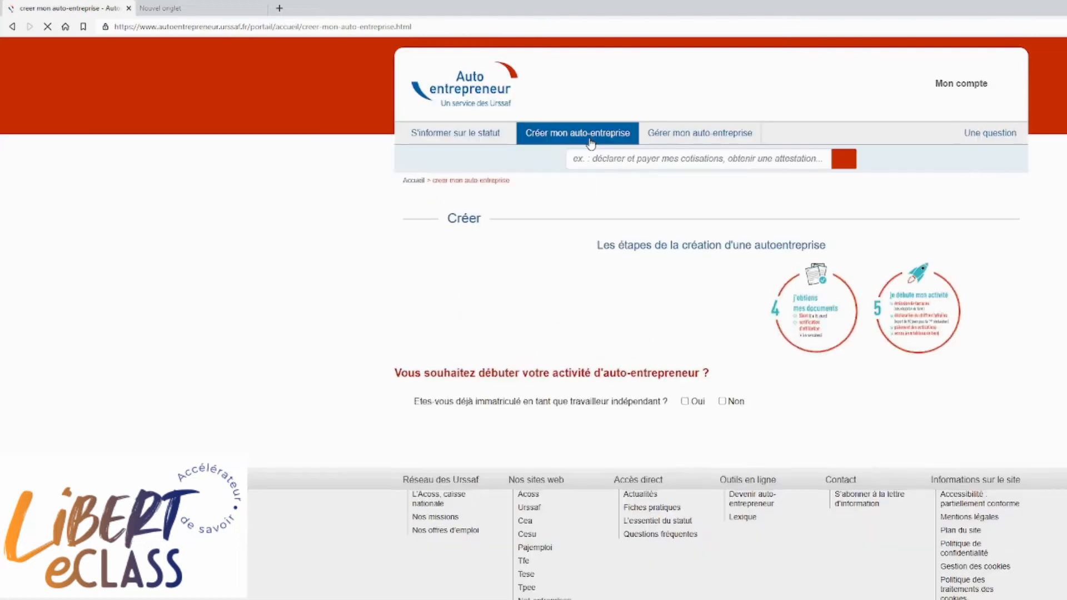
left_click(723, 404)
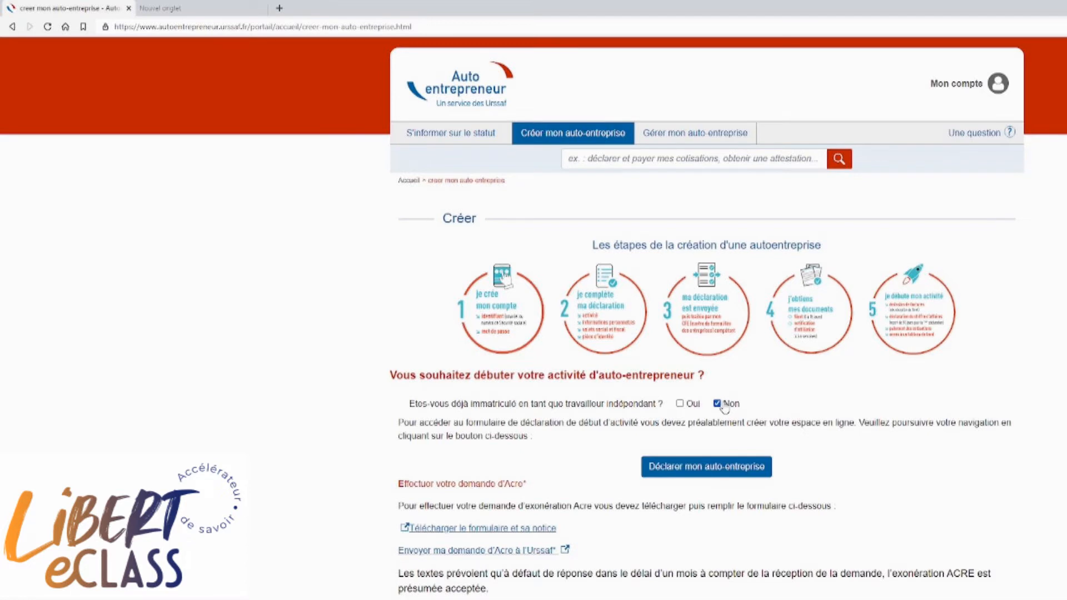
left_click(732, 477)
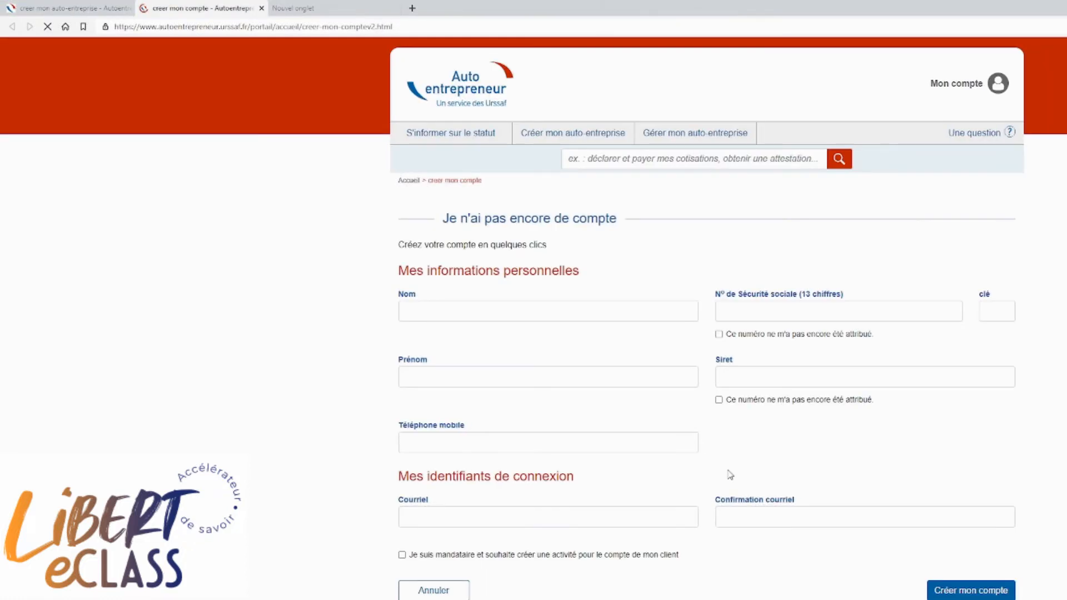
- Fill in the account form with name, social security number, mobile phone and e-mail, mark the Siret as not yet assigned, and create the account
left_click(834, 312)
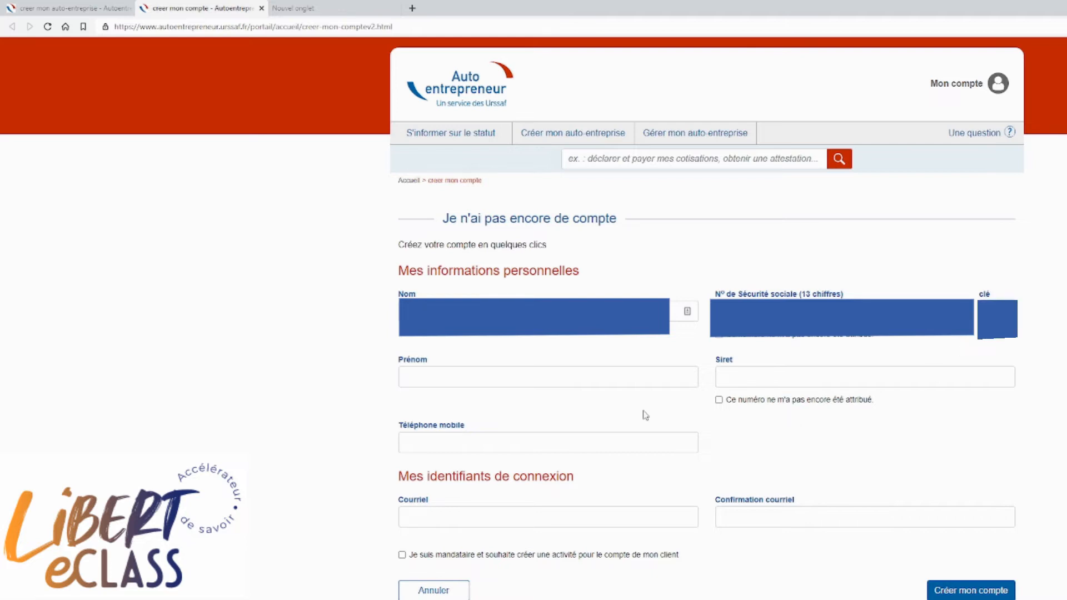
left_click(481, 383)
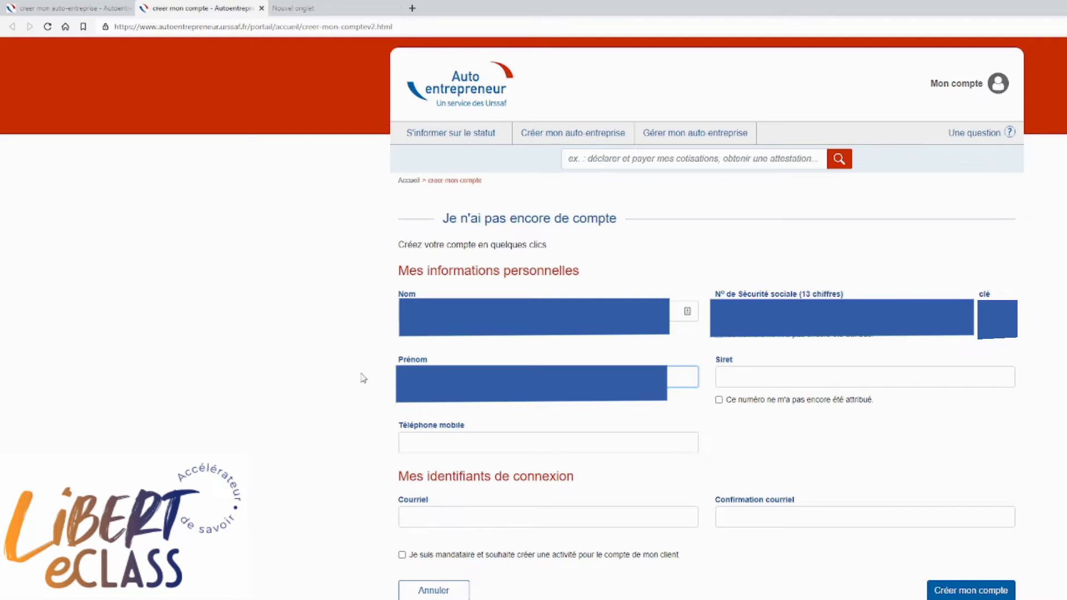
left_click(786, 381)
left_click(720, 402)
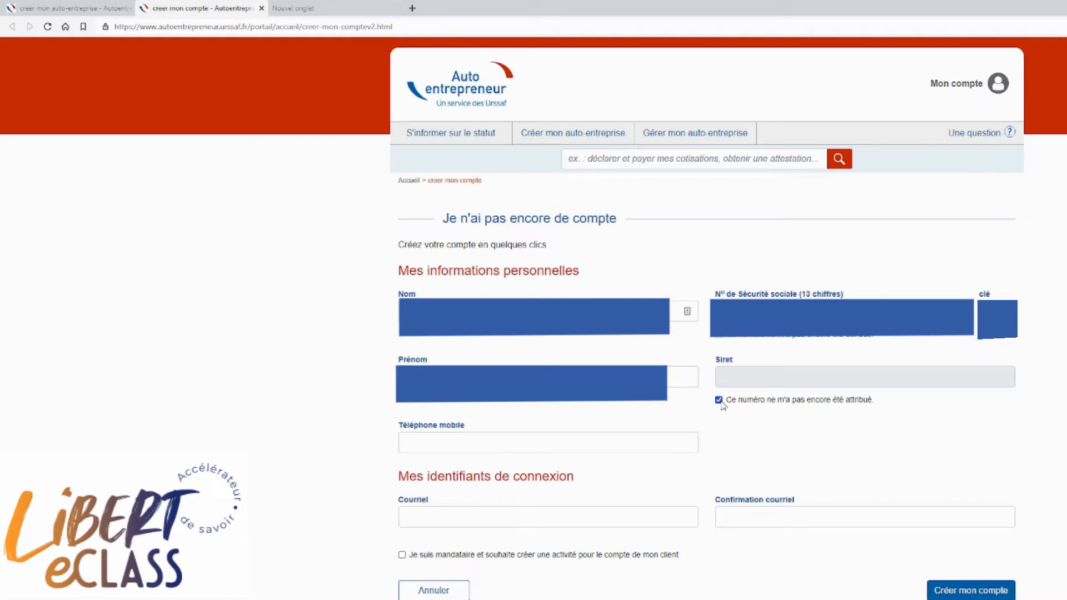
left_click(574, 445)
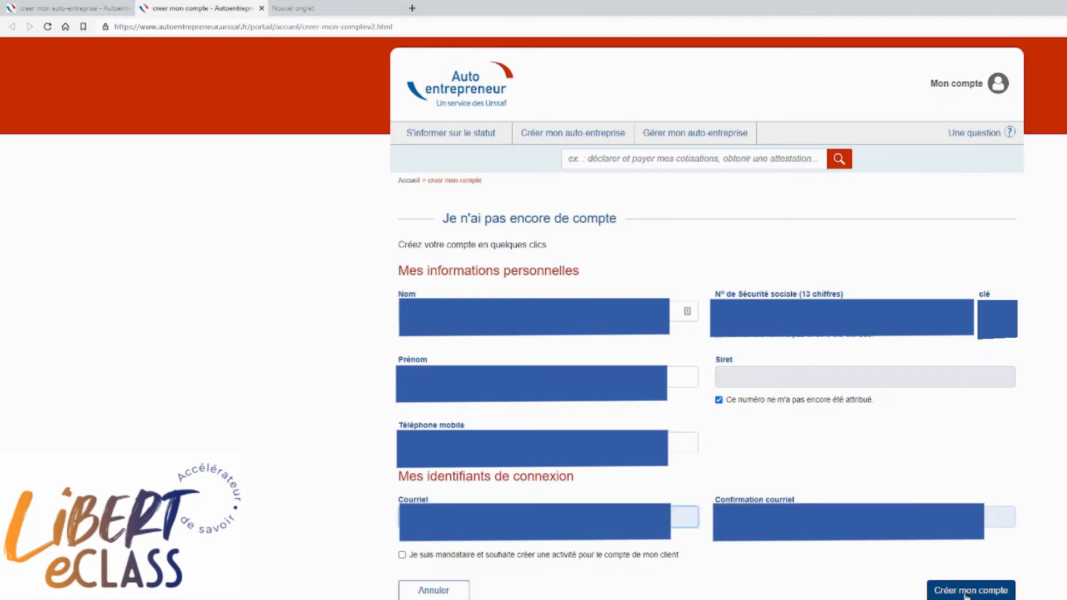
left_click(967, 597)
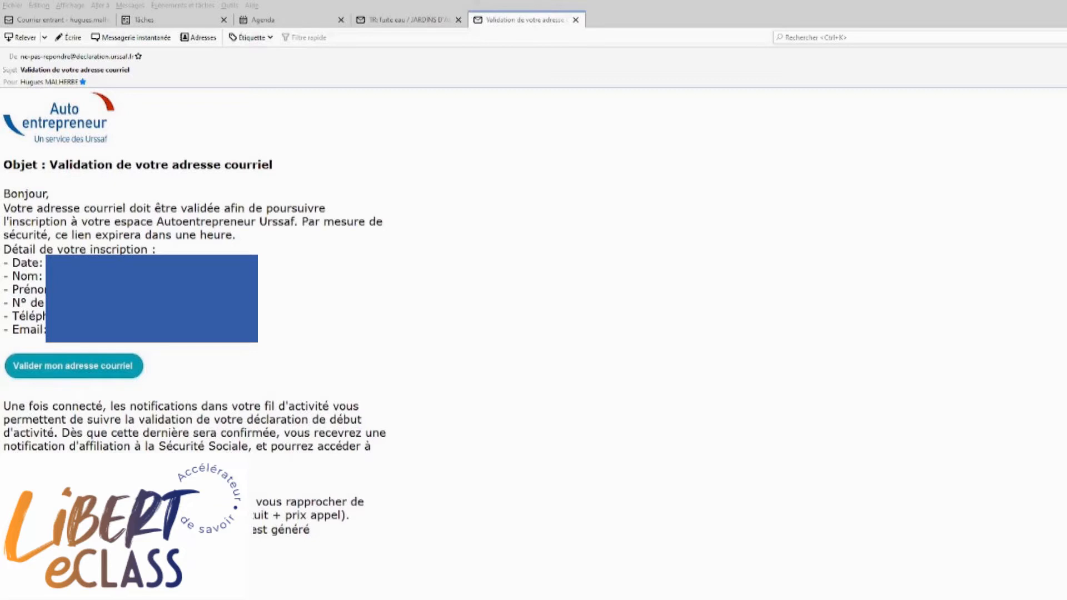
- Validate the e-mail address from the Urssaf message, enter and confirm the new account password, and save it
left_click(103, 366)
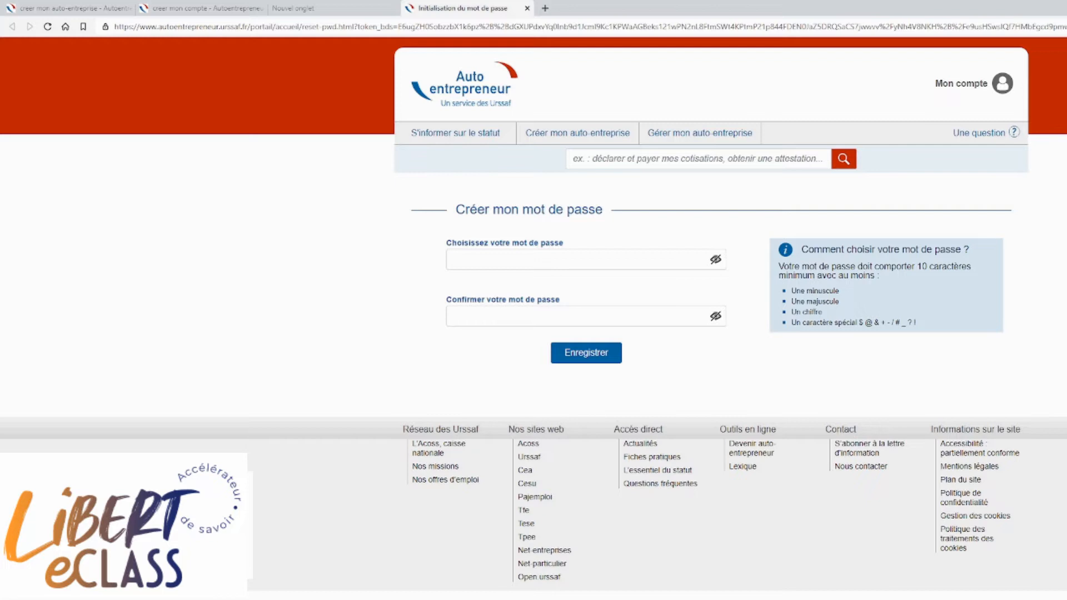
left_click(522, 261)
type("••••••••••")
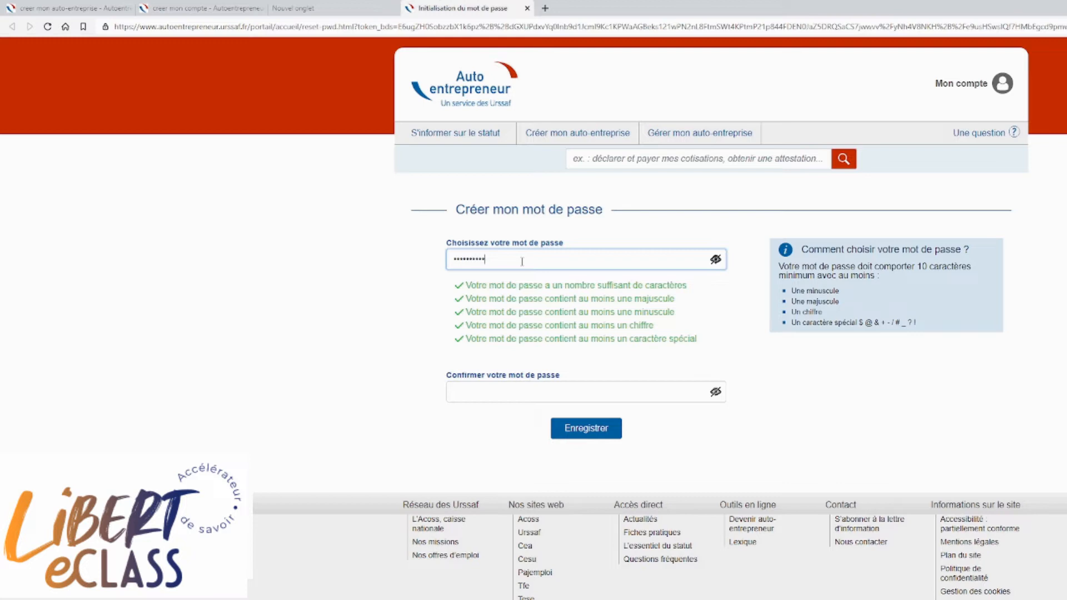
left_click(590, 392)
type("••••••")
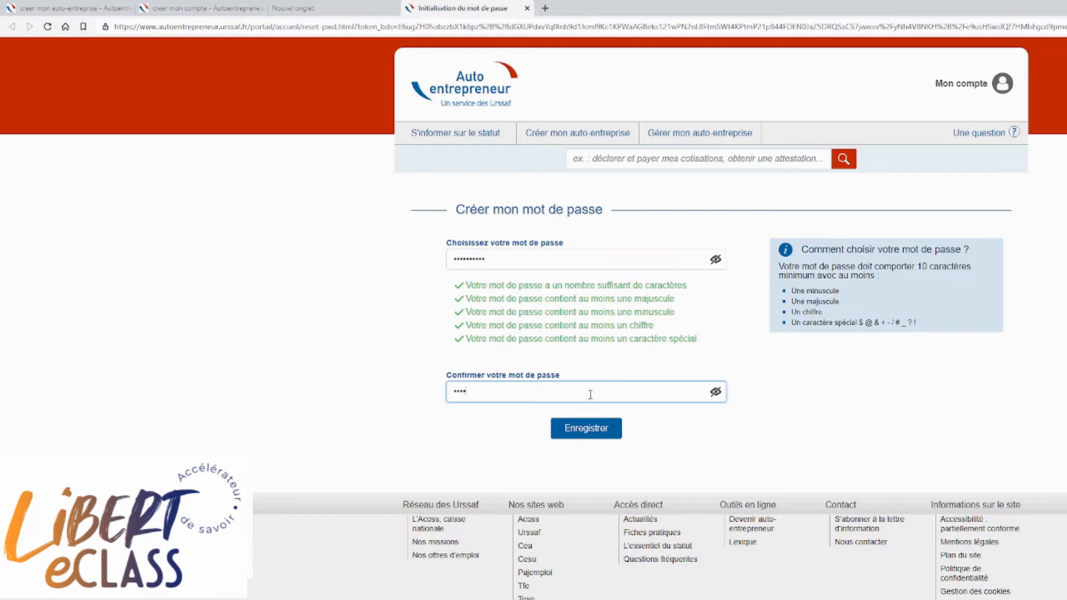
type("••••")
left_click(591, 427)
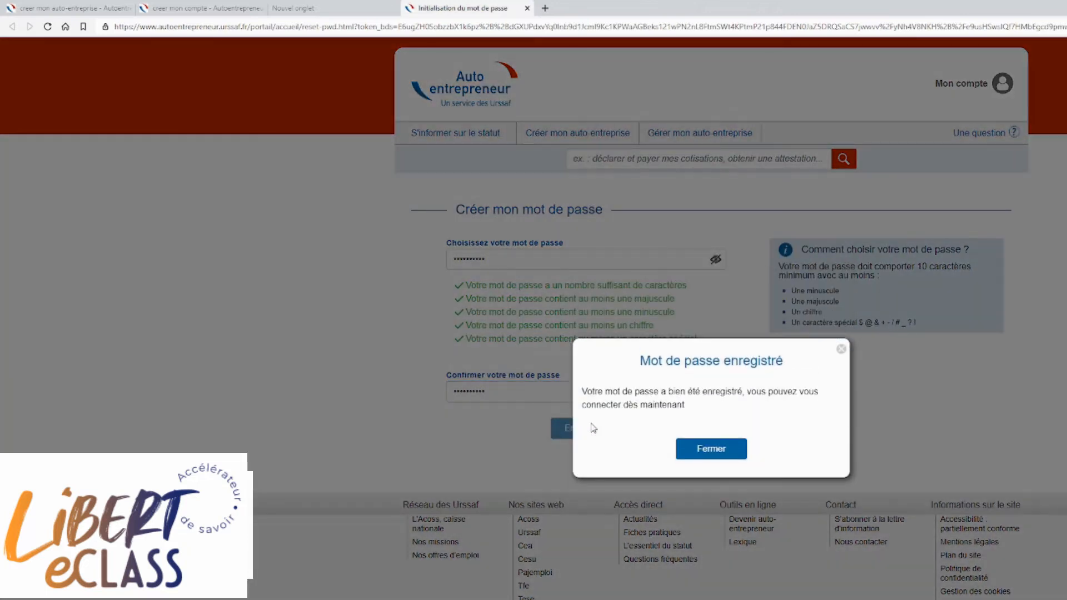
left_click(706, 449)
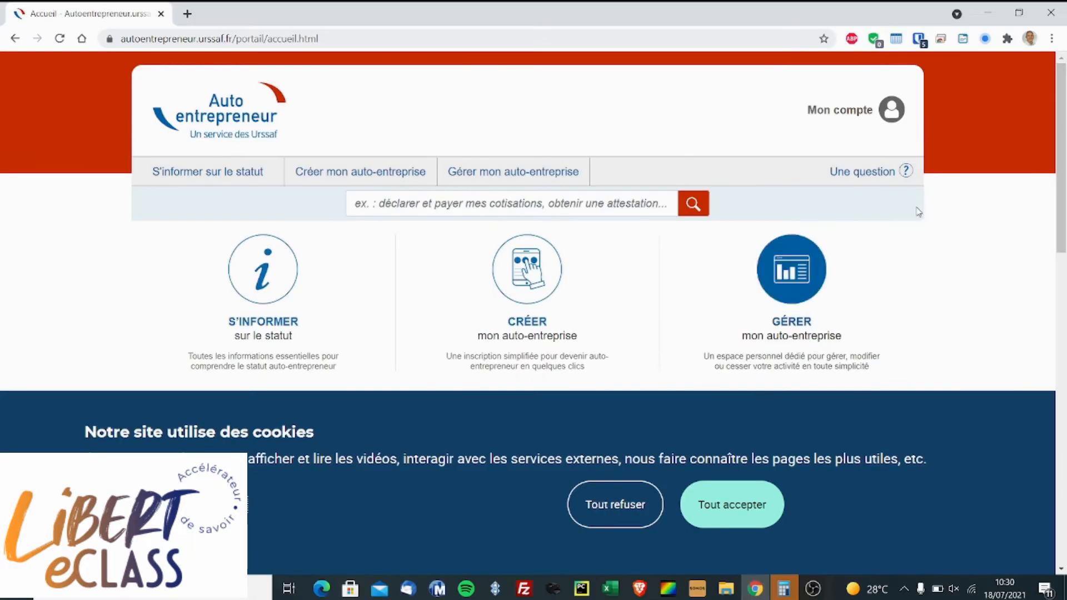
- Log in to the Mon compte area of the Urssaf site with the account password
left_click(862, 112)
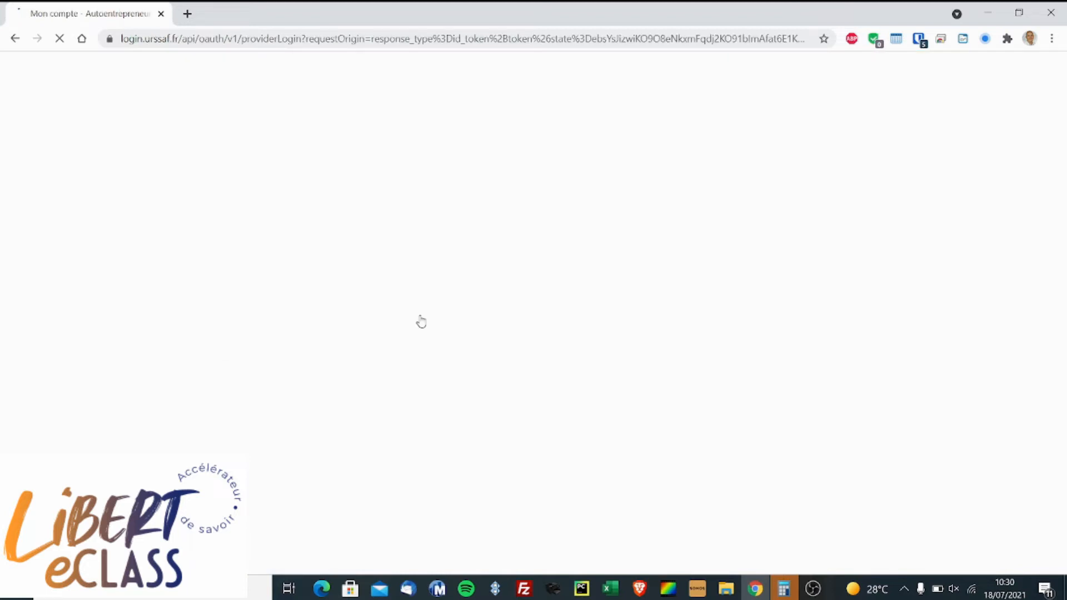
left_click(231, 404)
type("••")
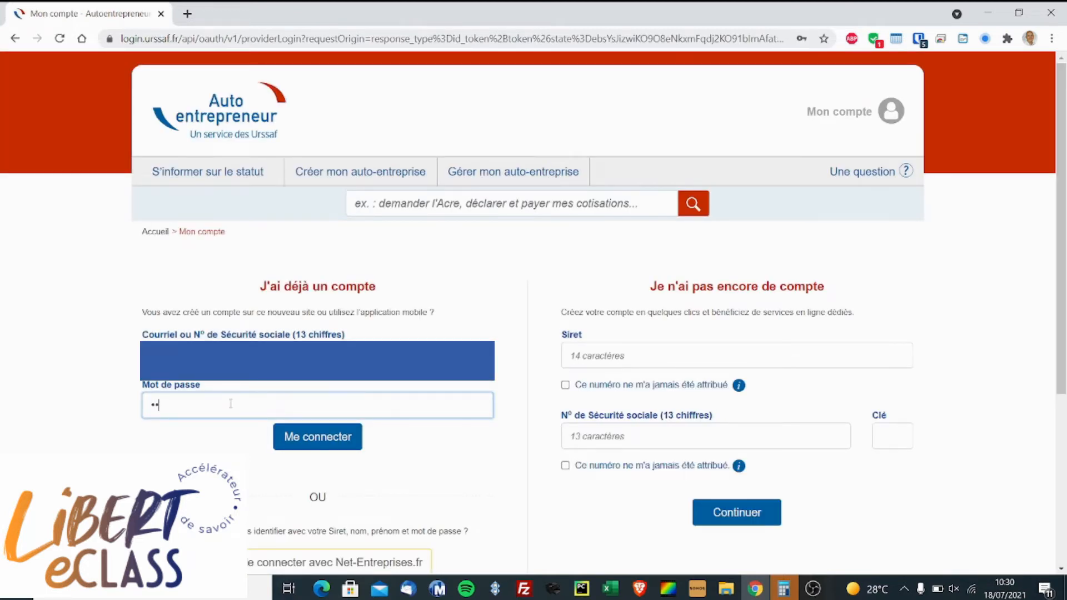
type("•••••")
type("•")
left_click(310, 445)
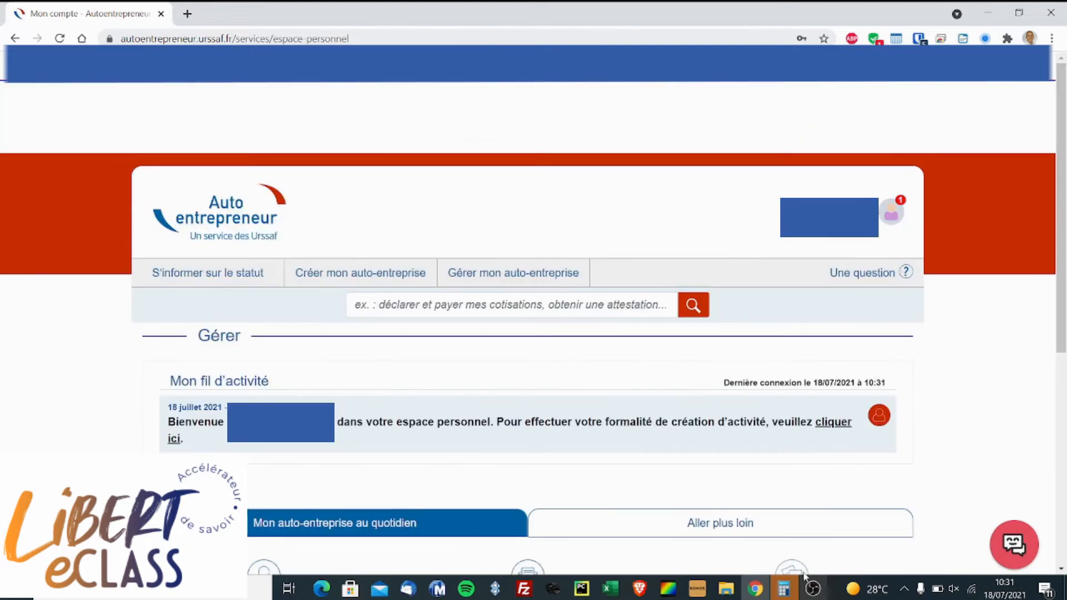
- Open the activity creation formality from the activity feed, answer Non to exclusive auto-entrepreneur status, and set the simultaneous status to Salarié
scroll(665, 414, "down", 1)
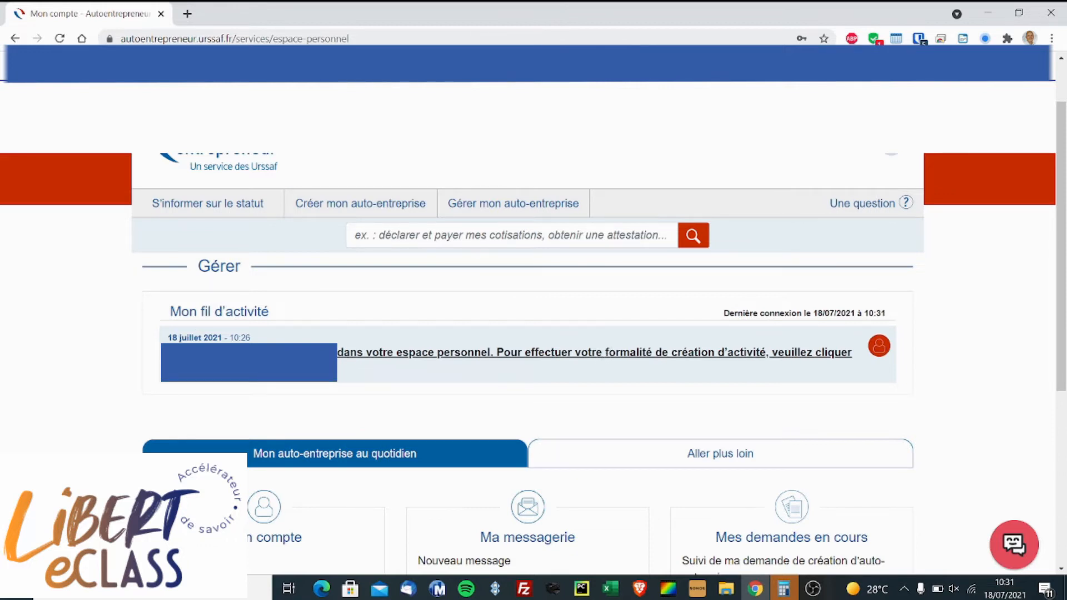
left_click(242, 360)
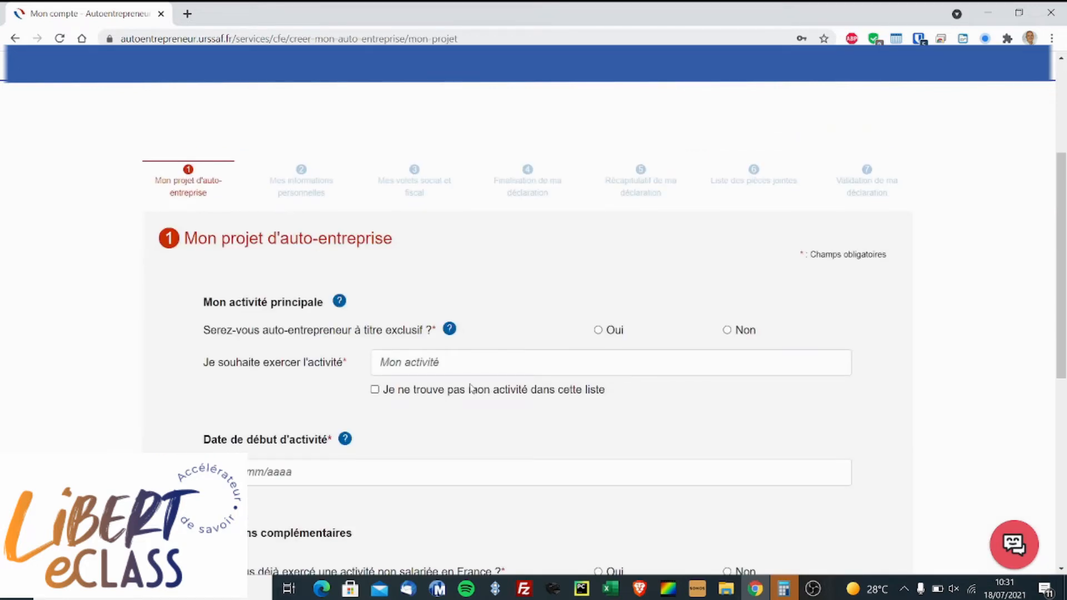
left_click(727, 330)
left_click(845, 366)
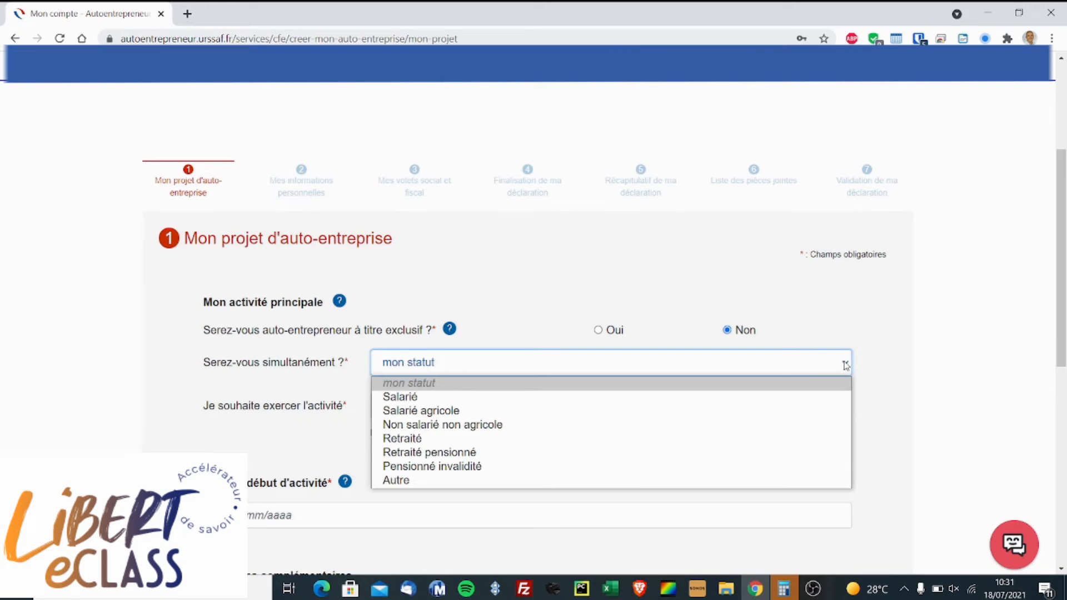
left_click(795, 398)
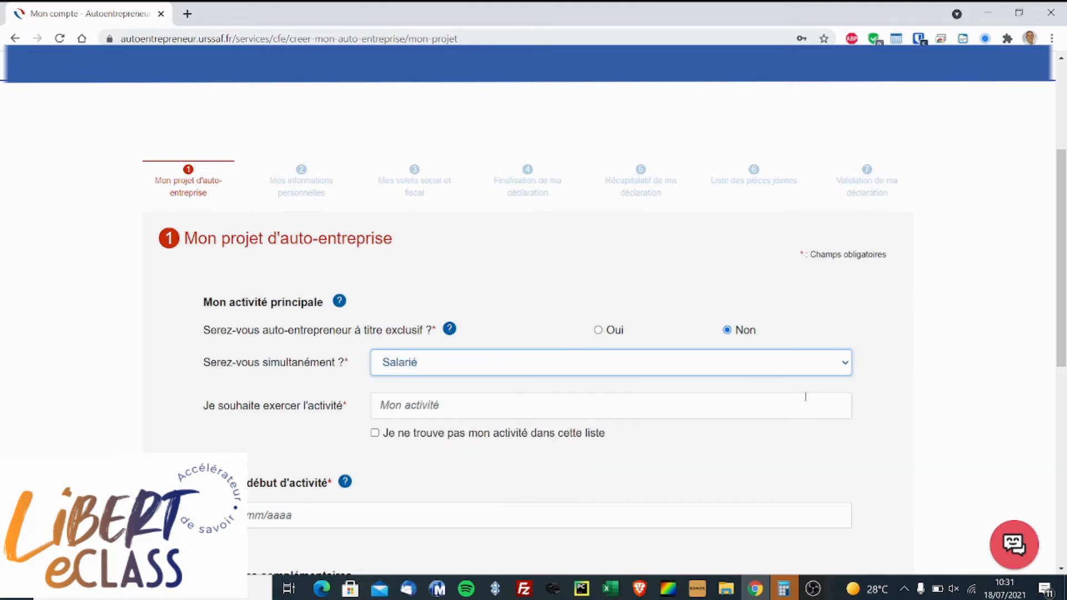
- Set the main activity to ENSEIGNEMENT A DISTANCE with a start date of 02/08/2021
left_click(505, 408)
type("enseign")
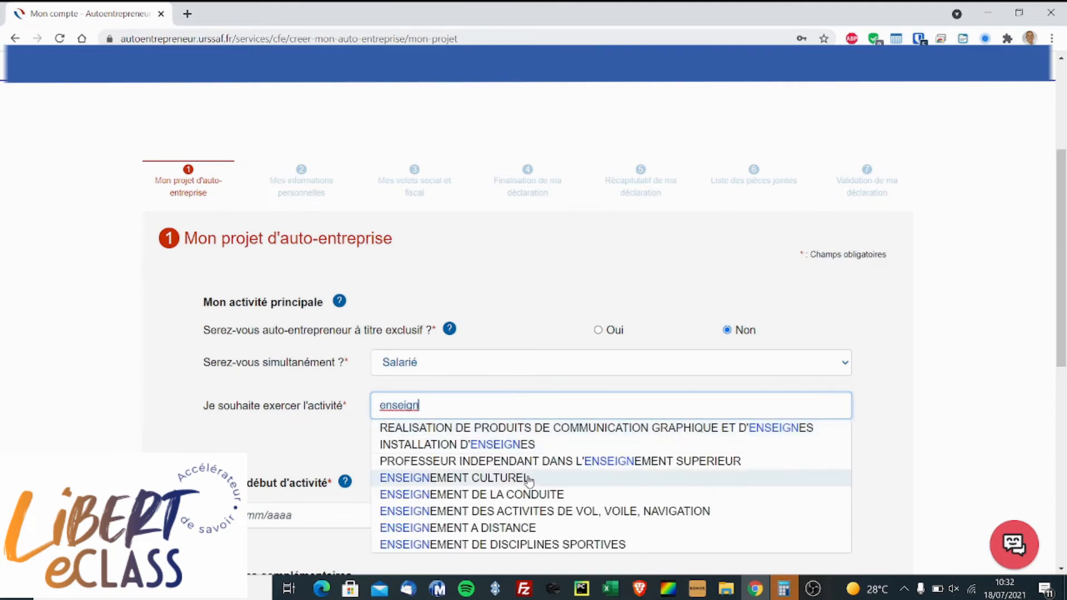
left_click(505, 528)
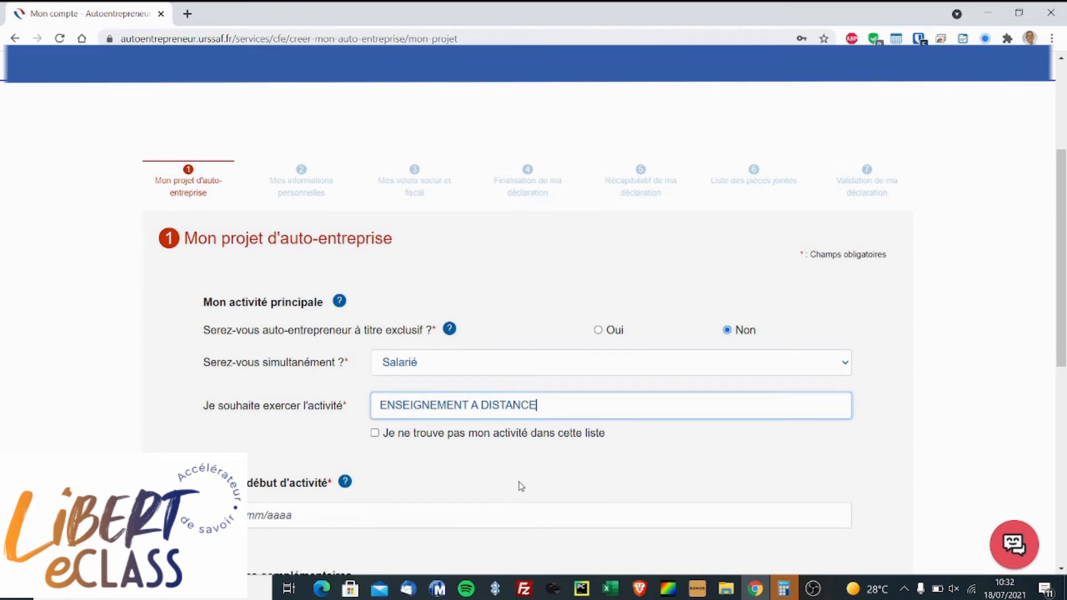
scroll(521, 487, "down", 2)
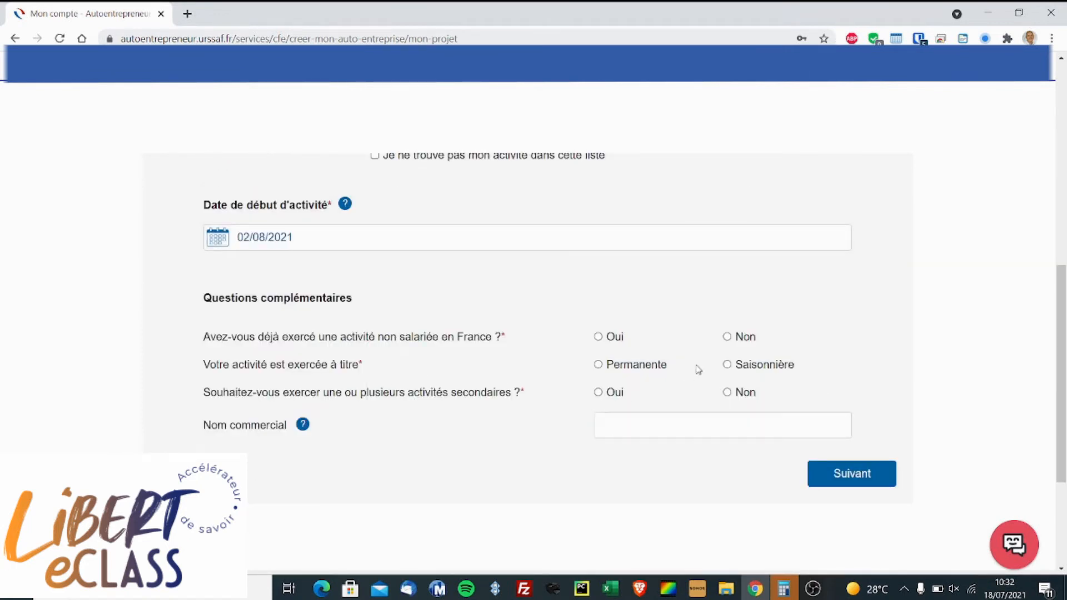
- Answer Non to previous self-employment, Permanente for the activity and Non to secondary activities, enter the trade name, and continue to personal information
left_click(728, 337)
left_click(599, 365)
left_click(727, 393)
left_click(674, 431)
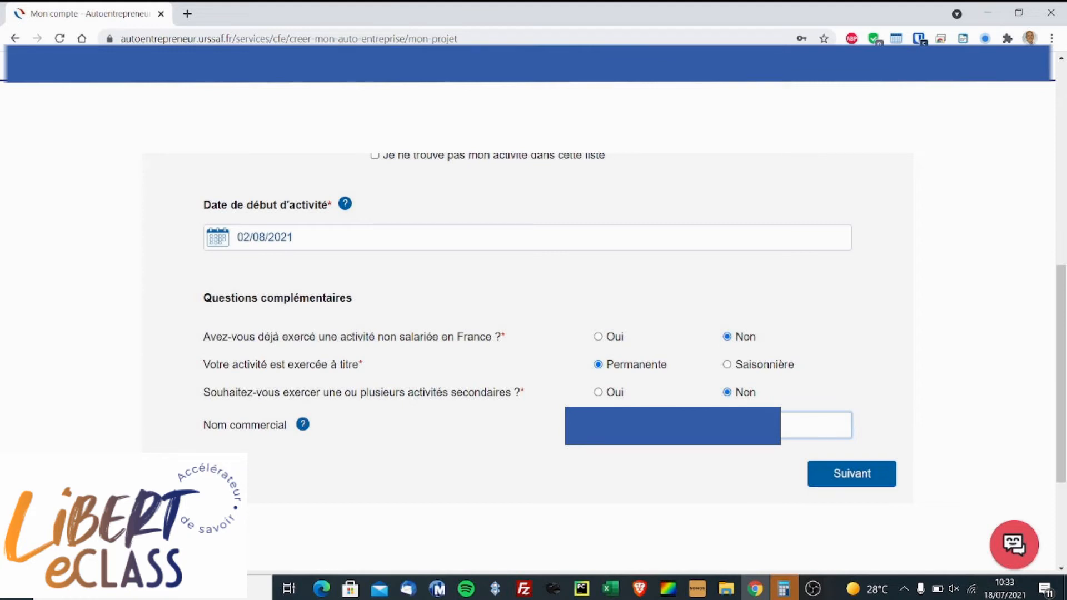
left_click(848, 483)
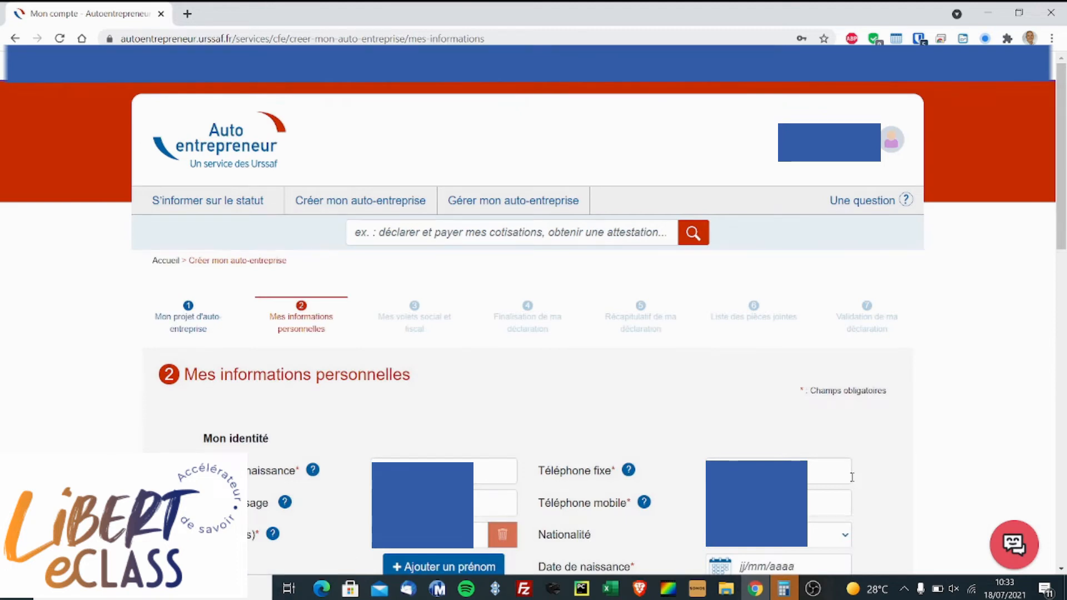
- Enter the date of birth and the commune or postal code of birth in the identity section
scroll(758, 429, "down", 3)
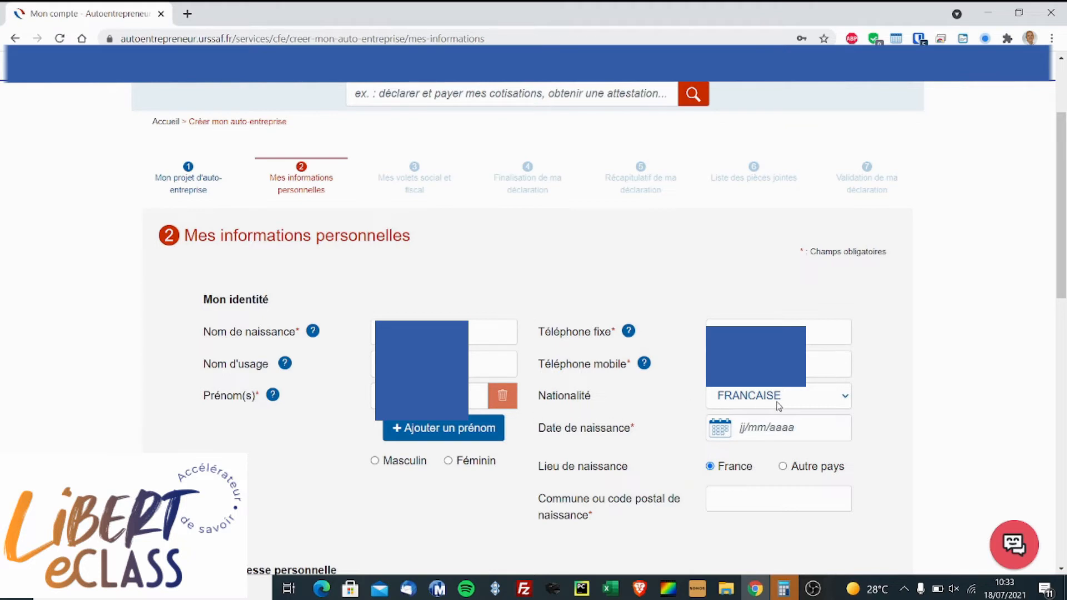
left_click(800, 427)
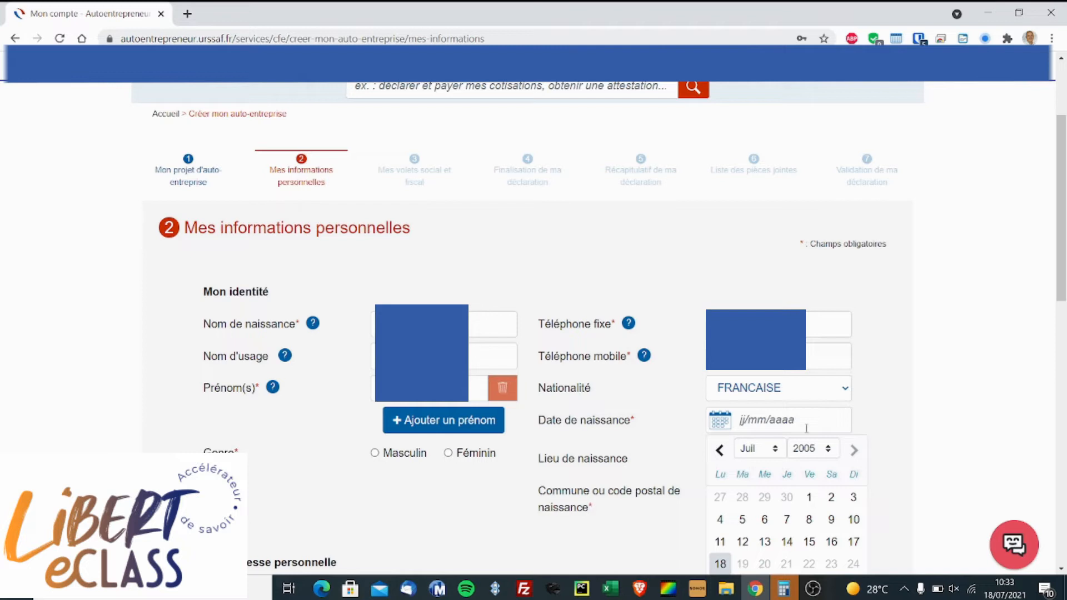
left_click(805, 422)
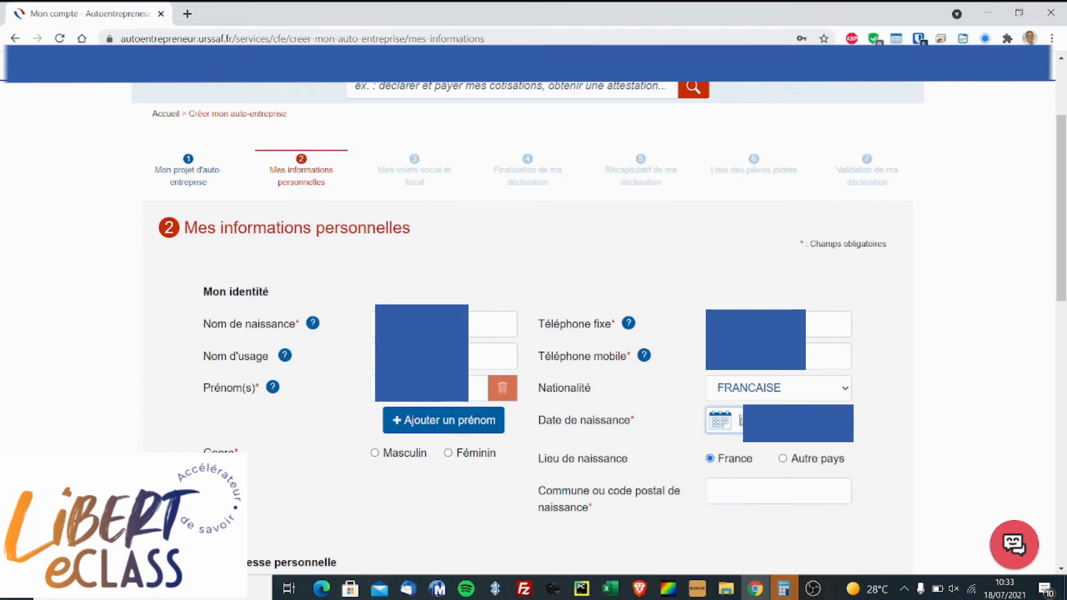
type("0")
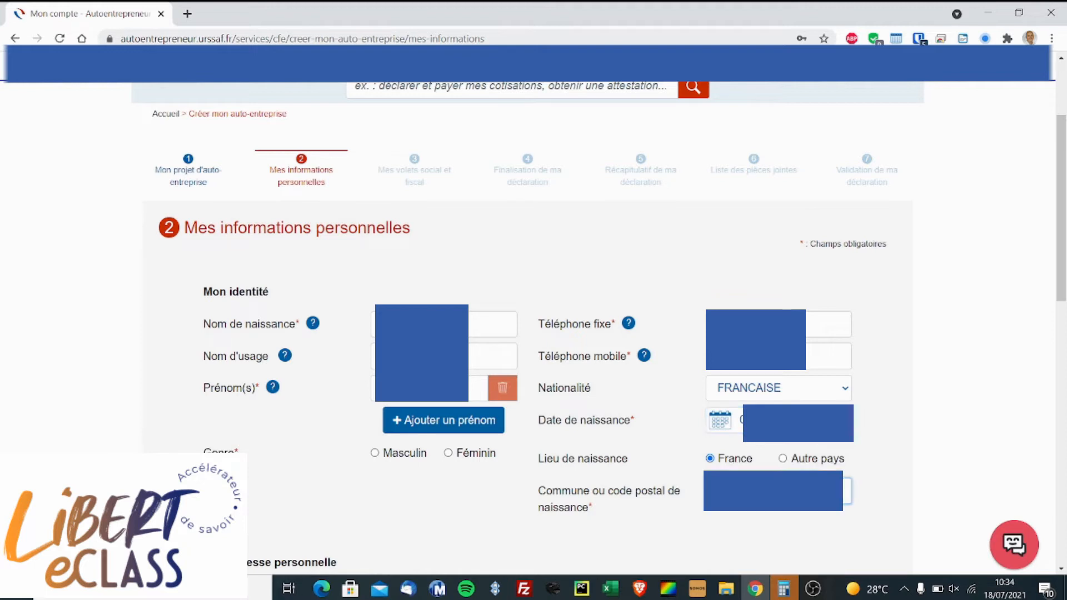
- Fill in the street type, street name and commune or postal code of the personal address, and continue to the social and fiscal section
scroll(474, 482, "down", 4)
left_click(473, 482)
left_click(474, 388)
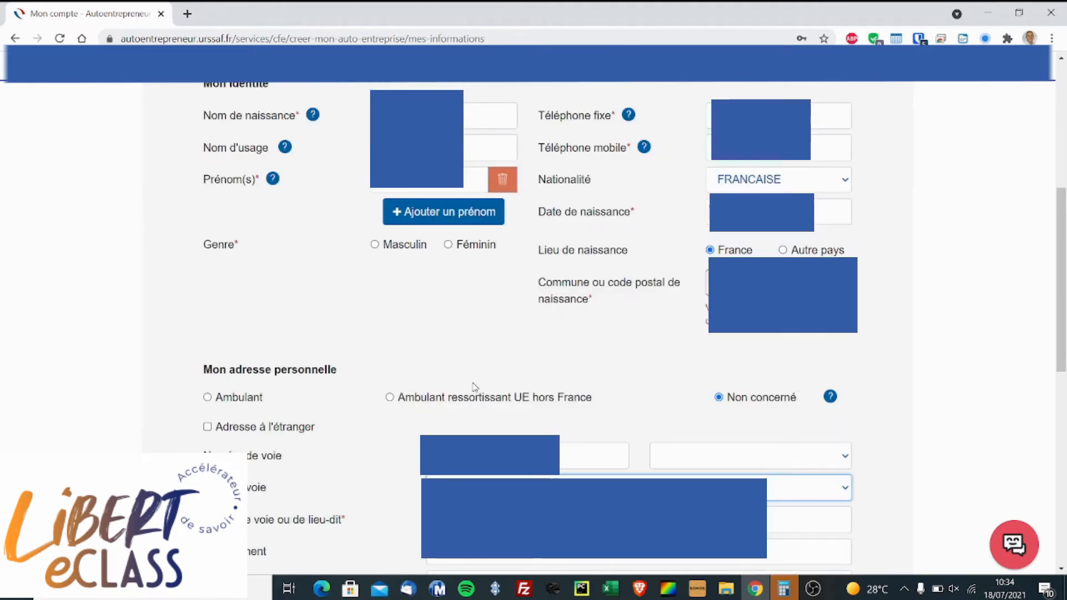
key("Tab")
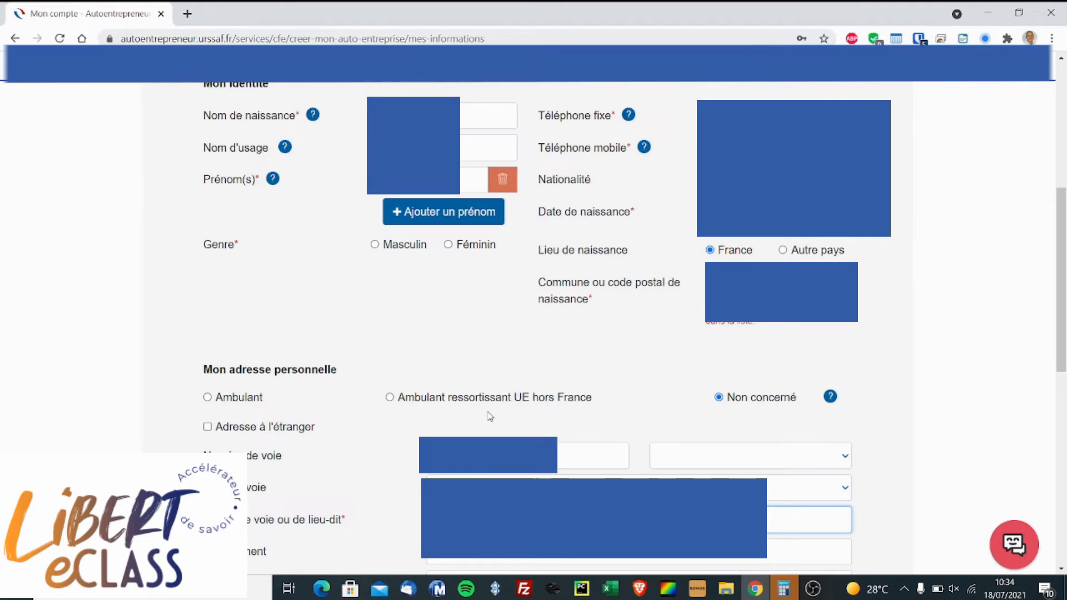
scroll(489, 416, "down", 3)
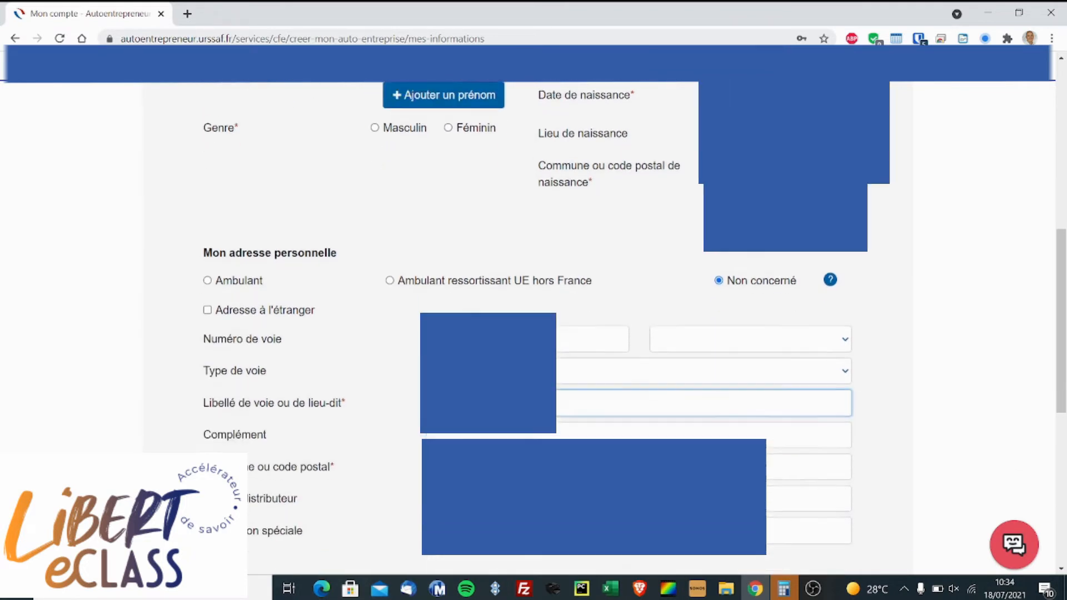
scroll(874, 499, "down", 4)
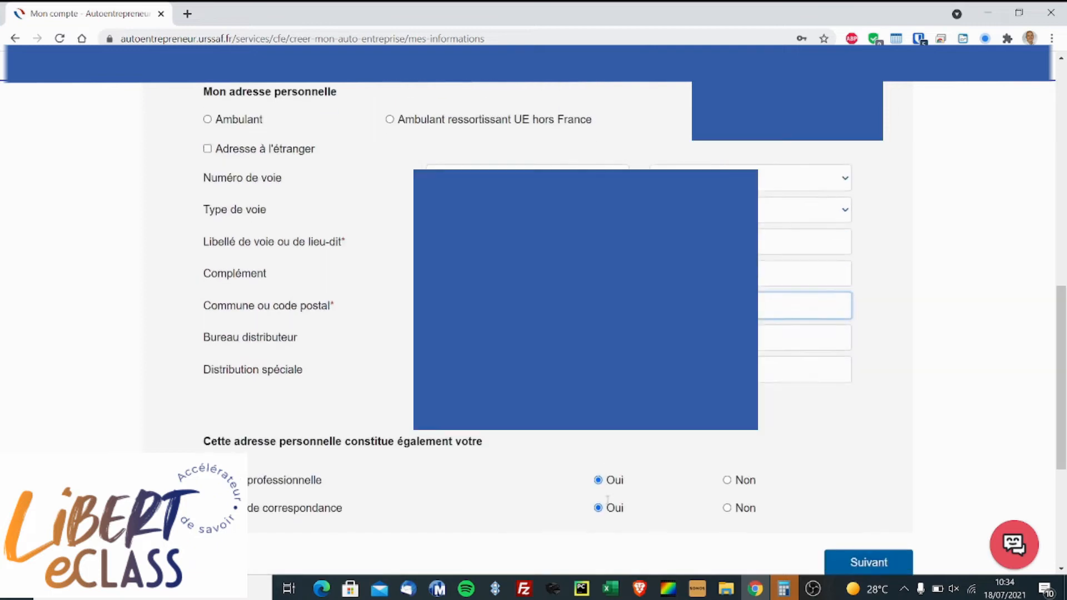
scroll(874, 499, "down", 3)
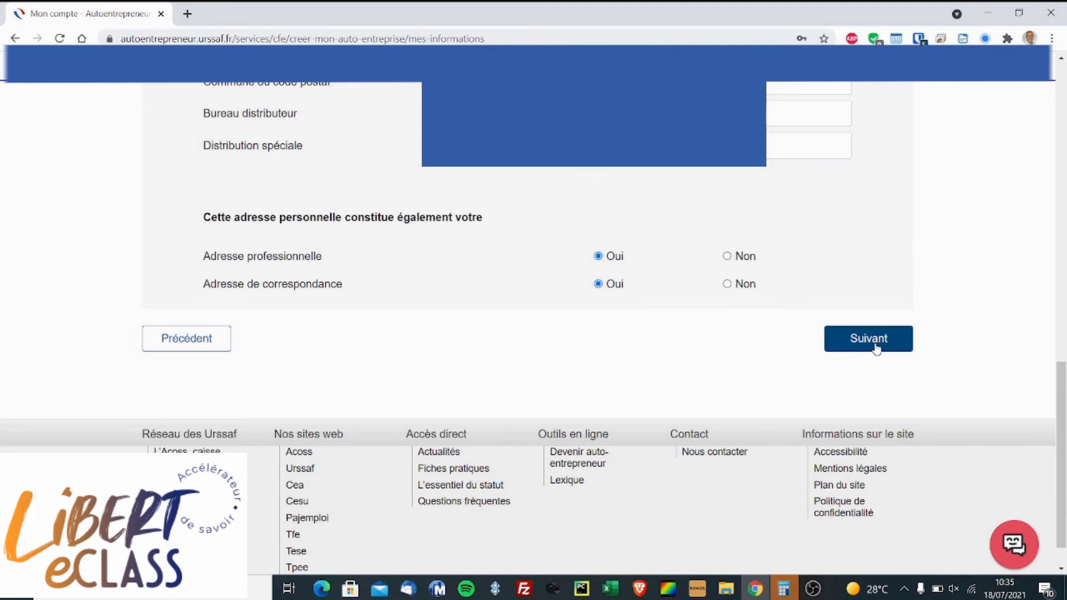
left_click(876, 349)
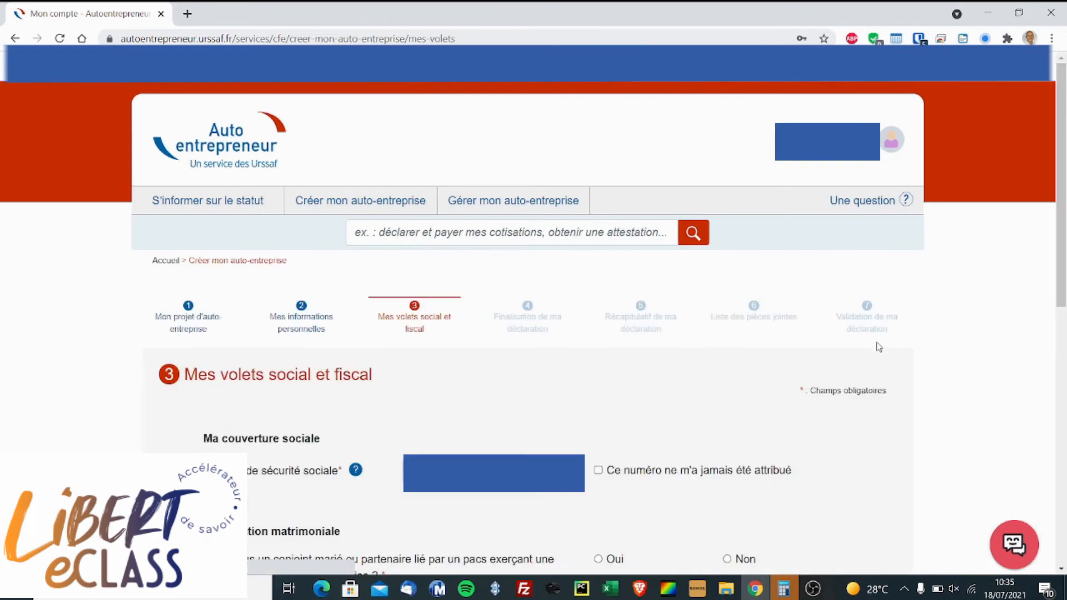
- Answer Non to a spouse working in the business, the versement libératoire and the EIRL status, and continue to the finalisation section
scroll(684, 354, "down", 3)
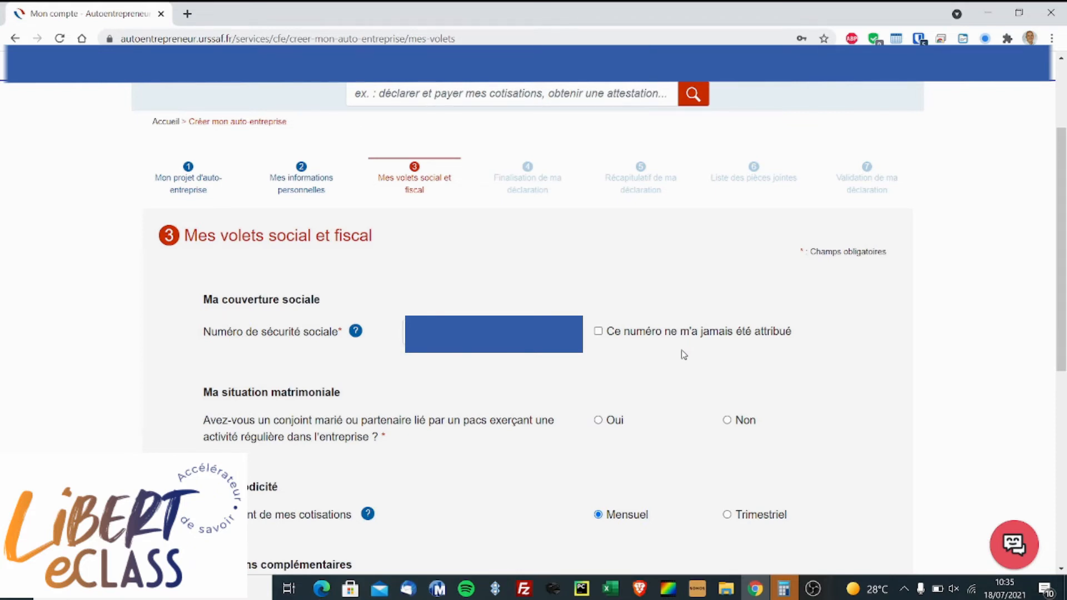
left_click(728, 423)
scroll(730, 425, "down", 3)
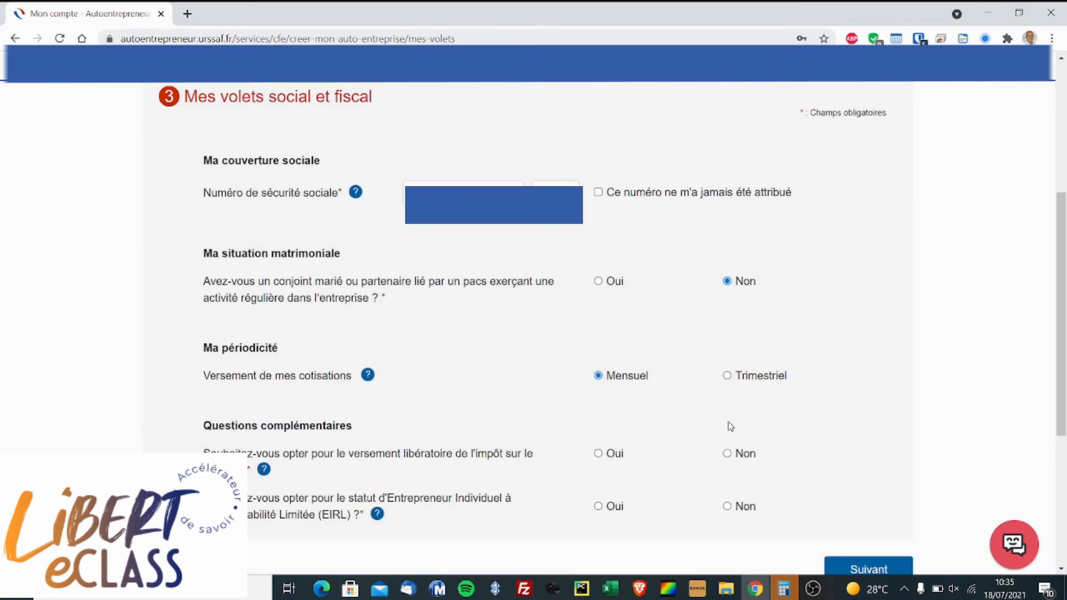
scroll(730, 426, "down", 1)
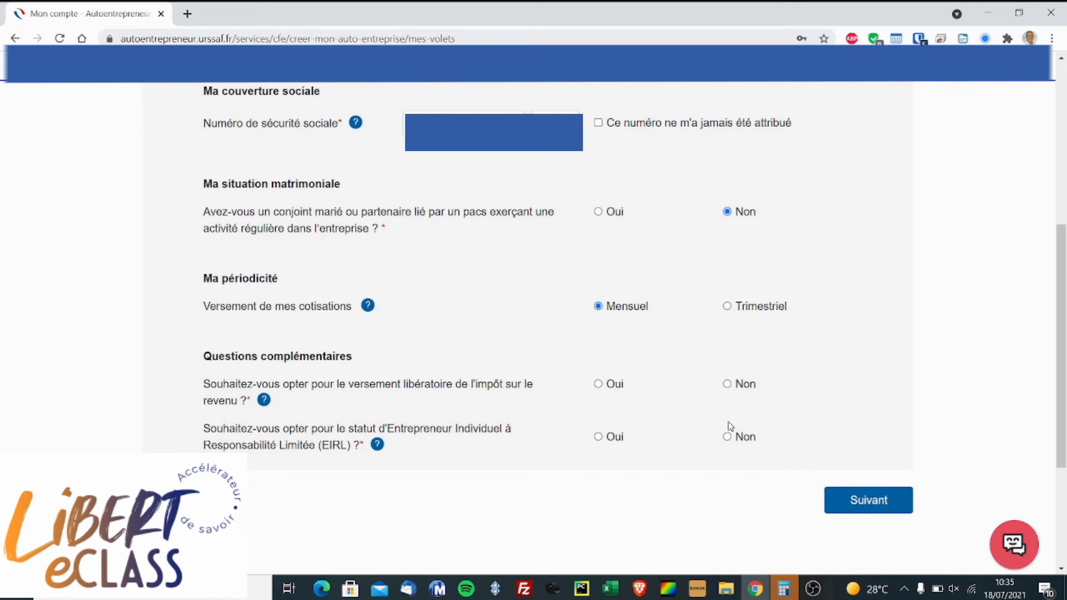
left_click(727, 384)
left_click(729, 441)
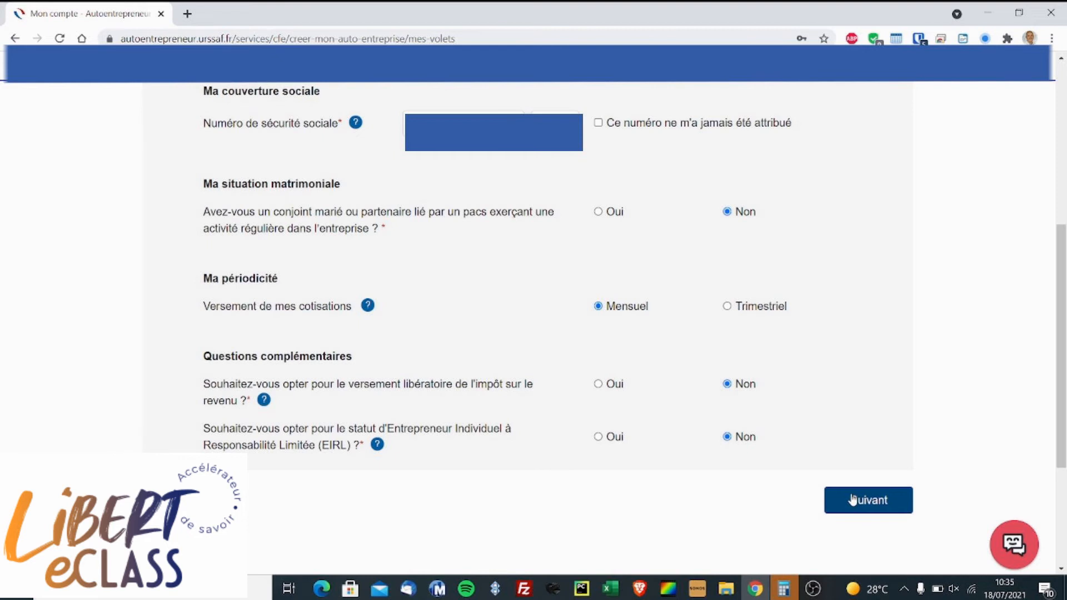
left_click(852, 500)
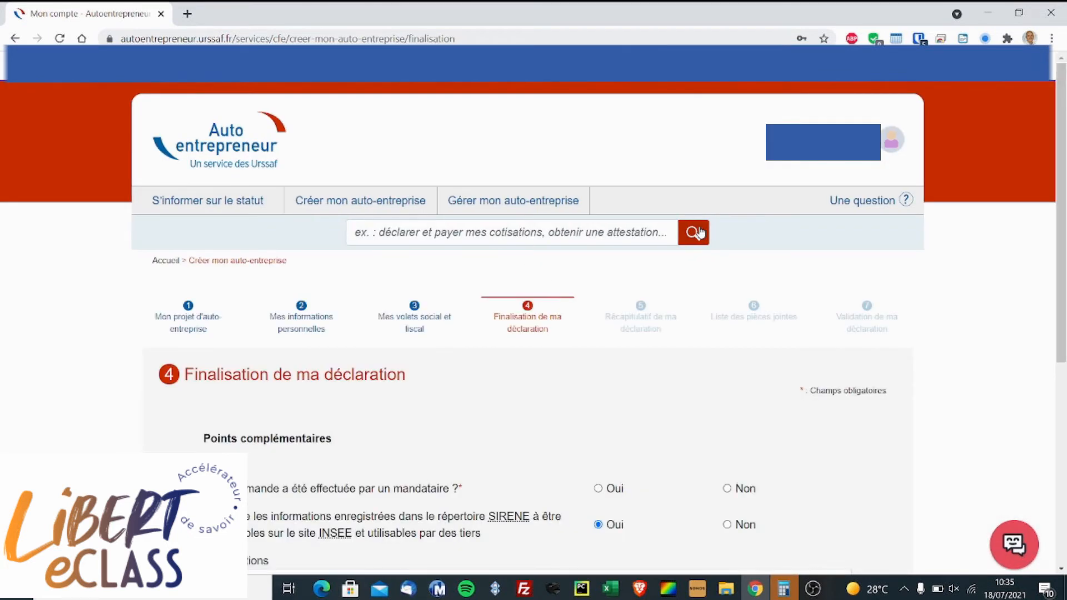
- Answer Non to the request being made by a mandataire, continue to the declaration summary, and dismiss the provisional registration notice
scroll(673, 278, "down", 3)
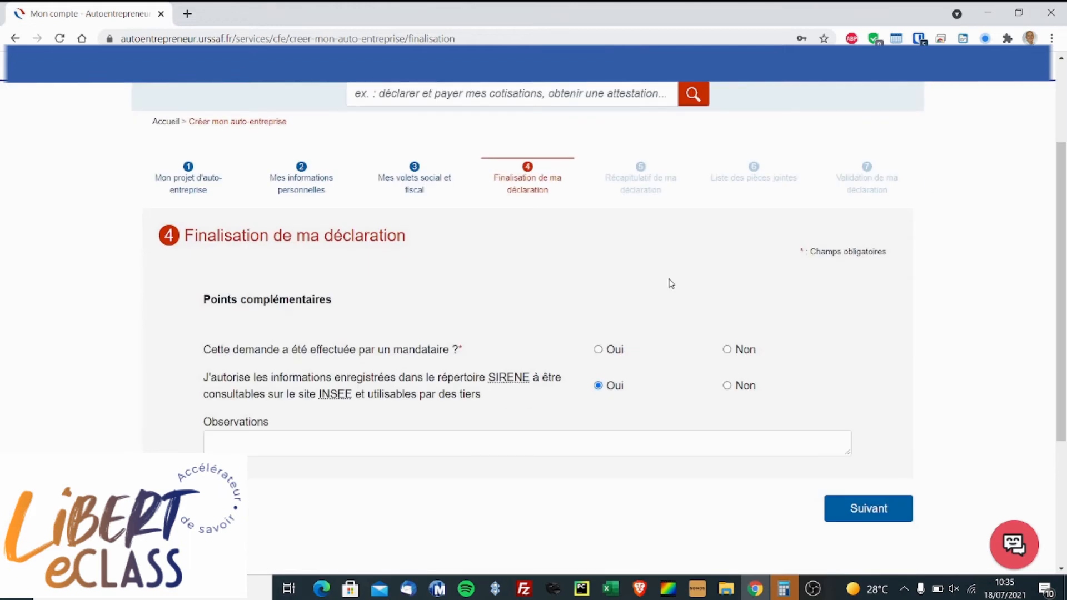
left_click(728, 350)
scroll(682, 388, "down", 1)
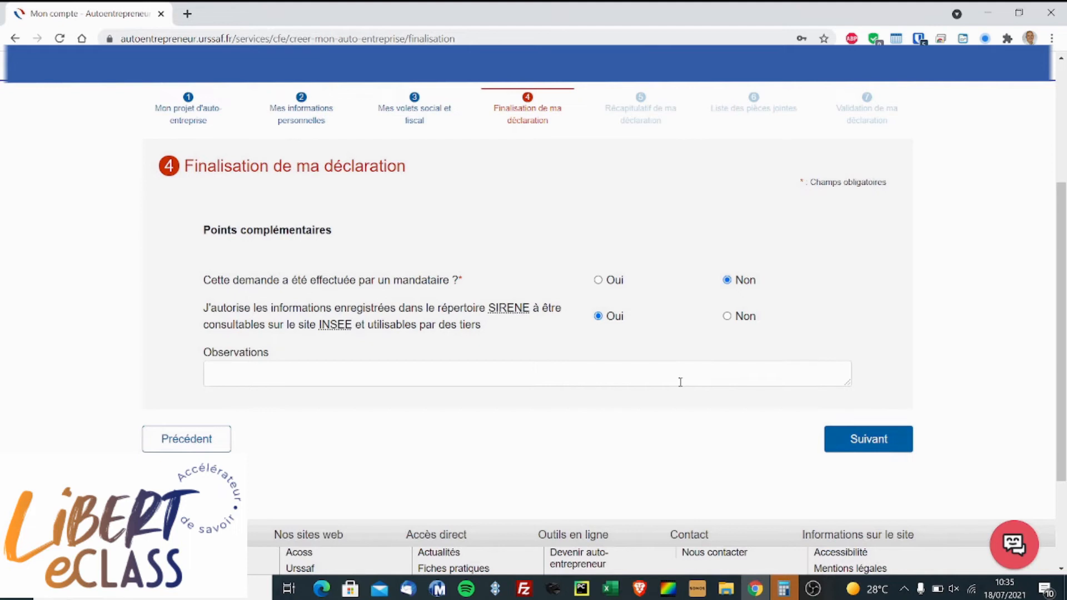
scroll(680, 382, "down", 1)
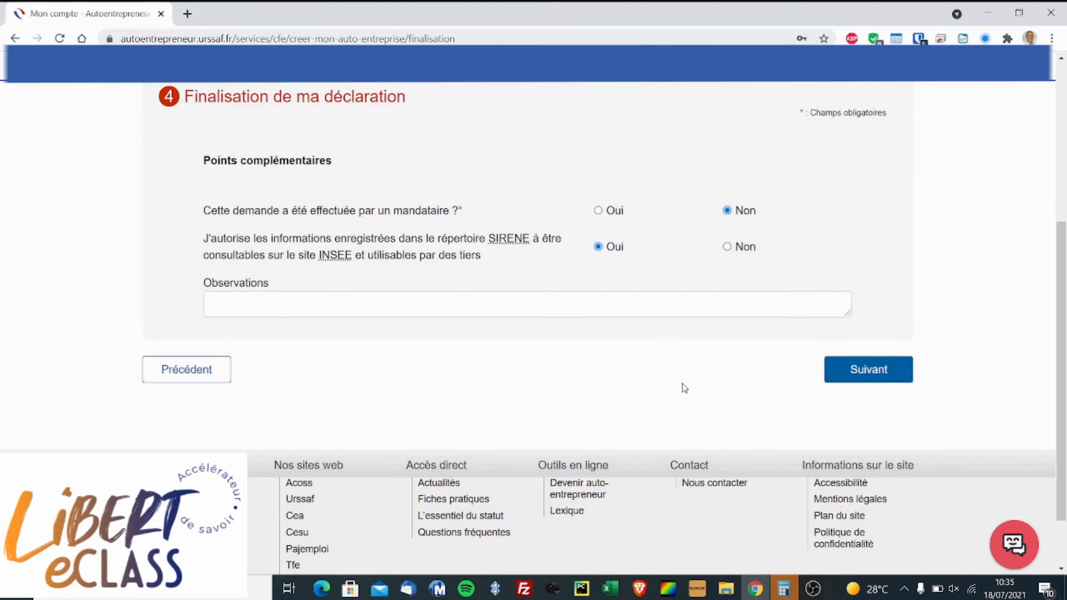
left_click(857, 378)
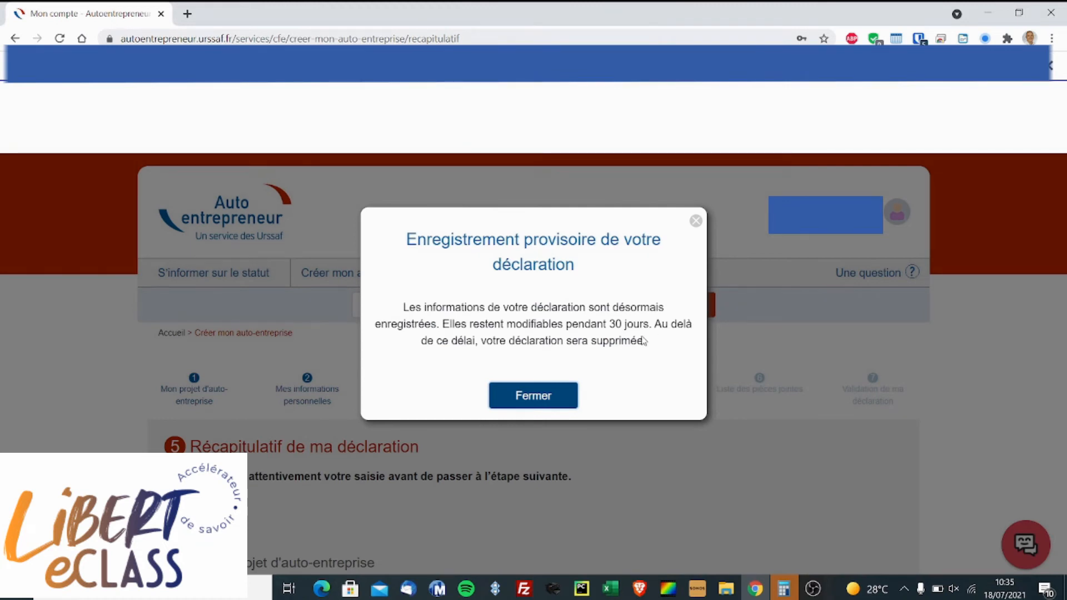
left_click(534, 396)
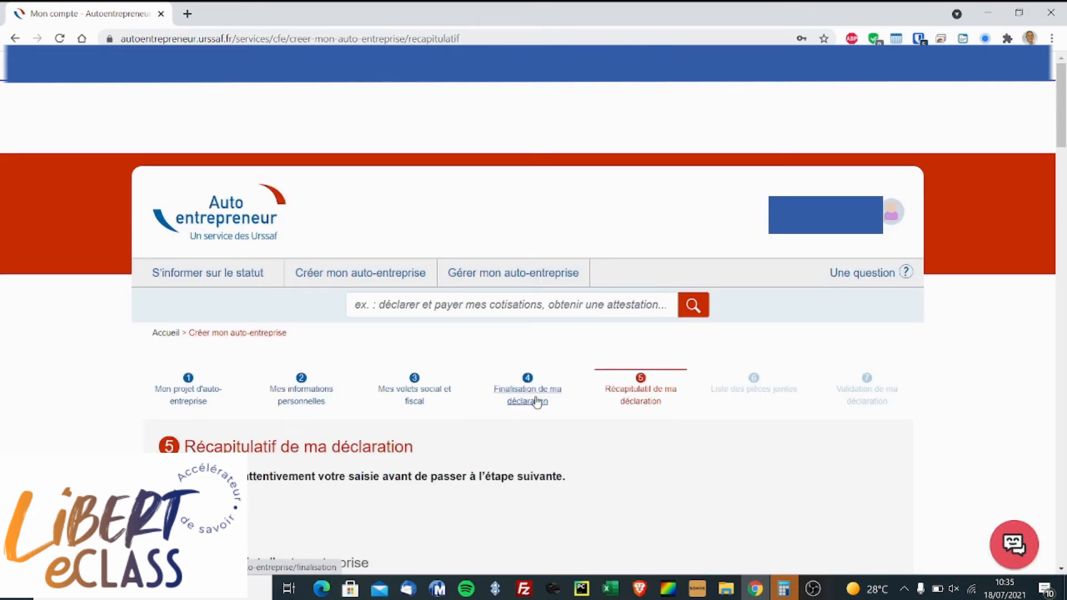
- Review all sections of the declaration summary and continue to the list of attachments
scroll(536, 398, "down", 7)
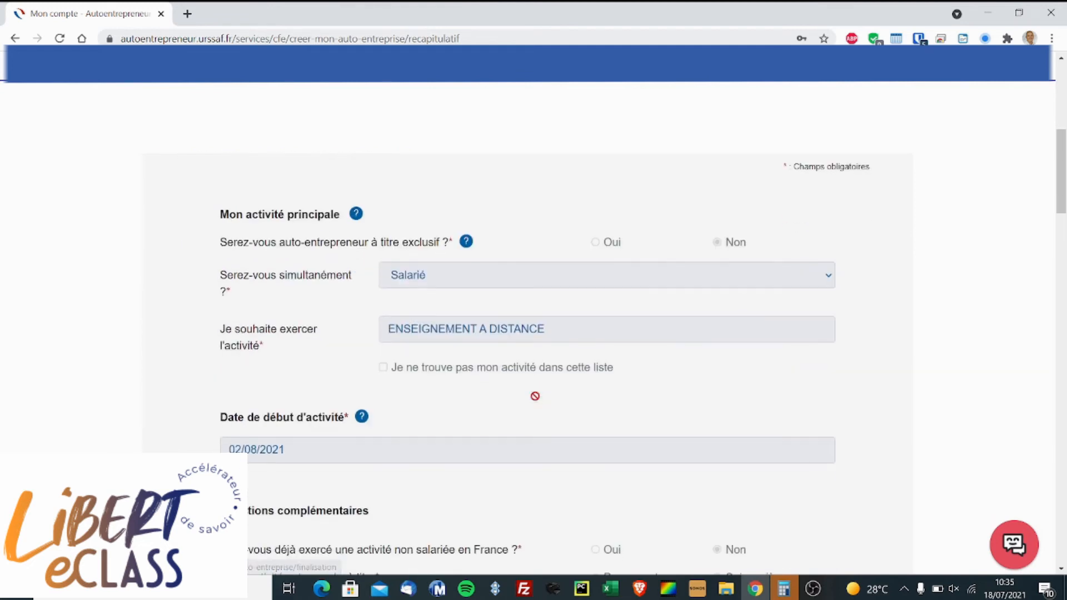
scroll(538, 402, "down", 4)
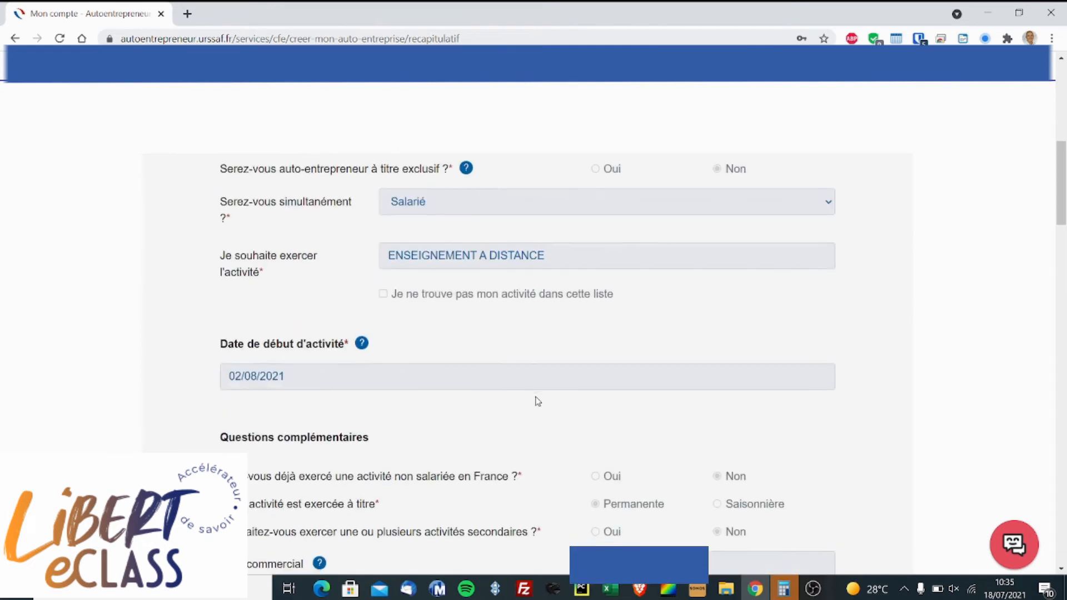
scroll(538, 401, "down", 1)
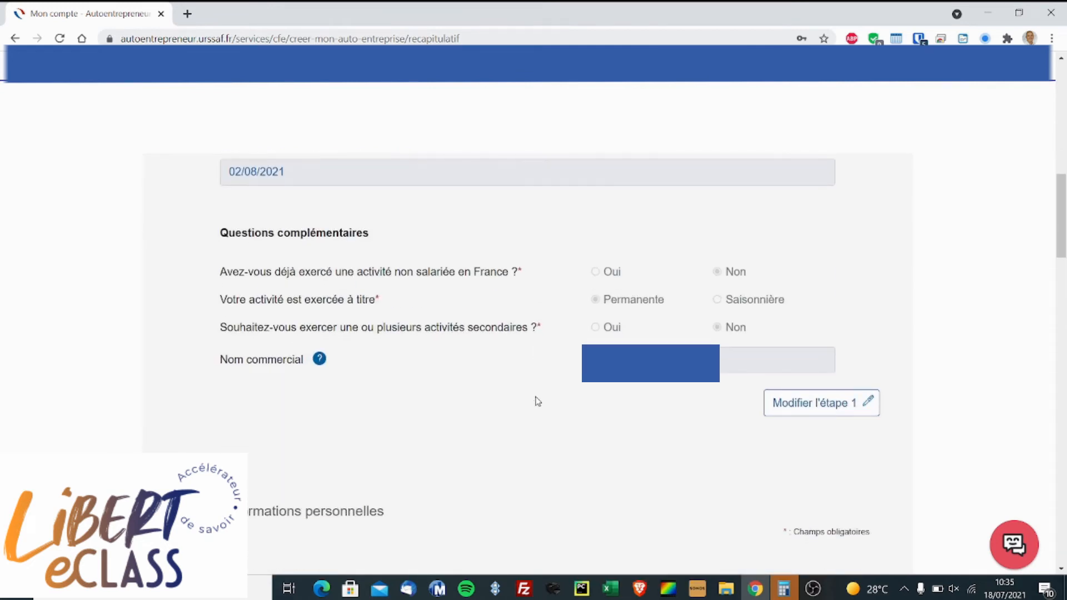
scroll(538, 401, "down", 6)
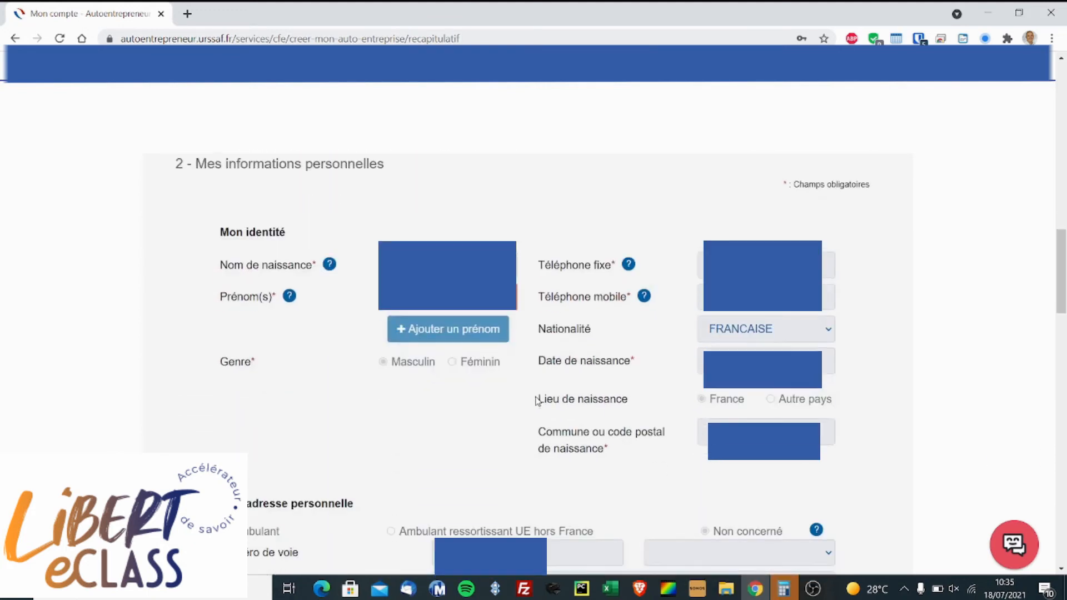
scroll(538, 402, "down", 9)
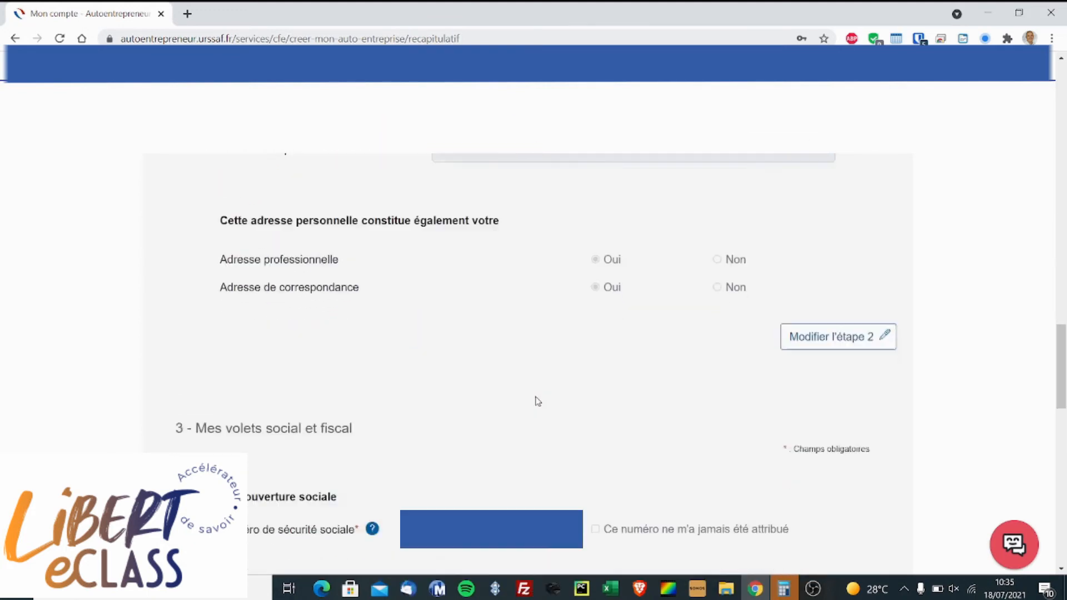
scroll(539, 401, "down", 12)
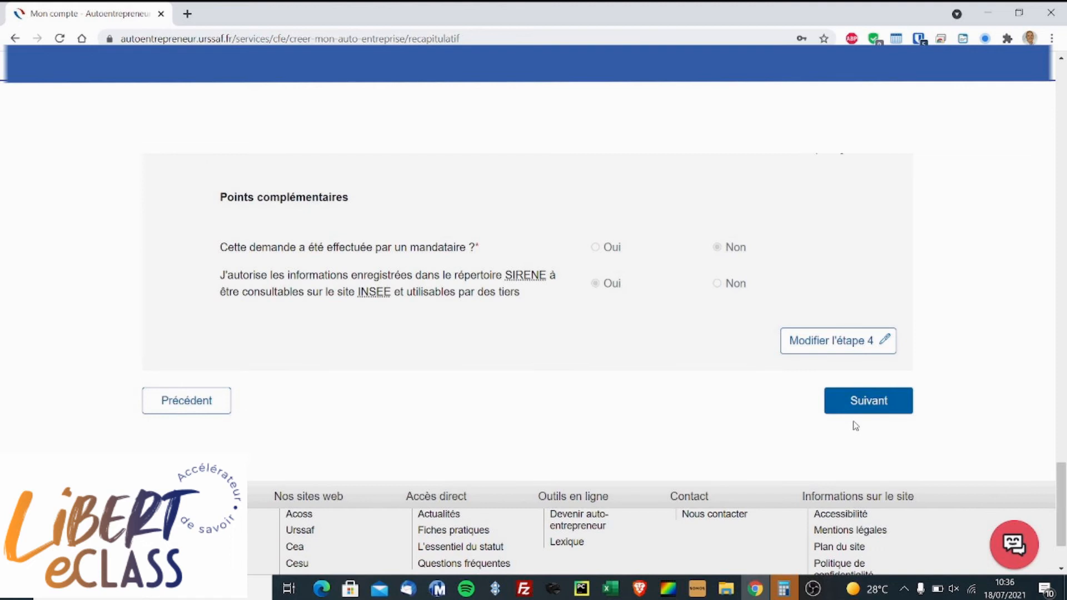
left_click(872, 409)
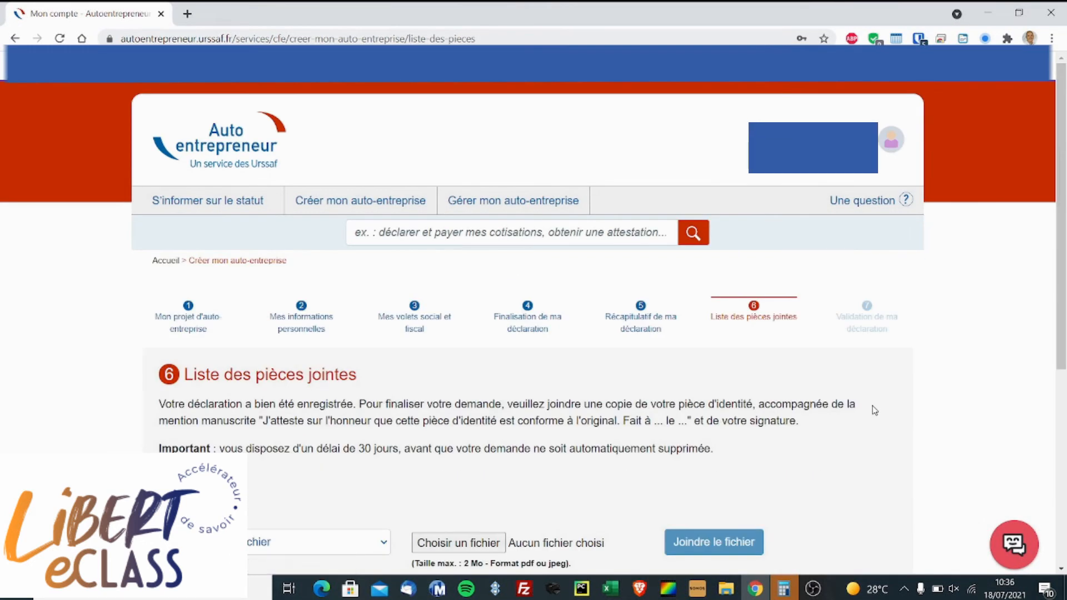
- Attach the signed identity document copy from the Tuto folder to the declaration with the file type Pièce d'identité
scroll(730, 368, "down", 1)
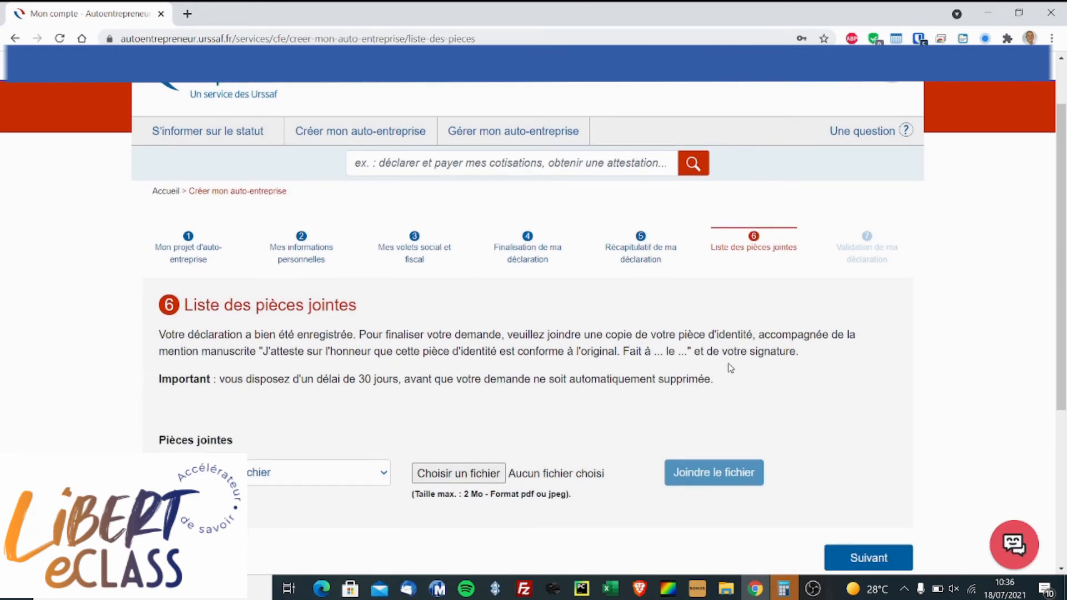
left_click(478, 474)
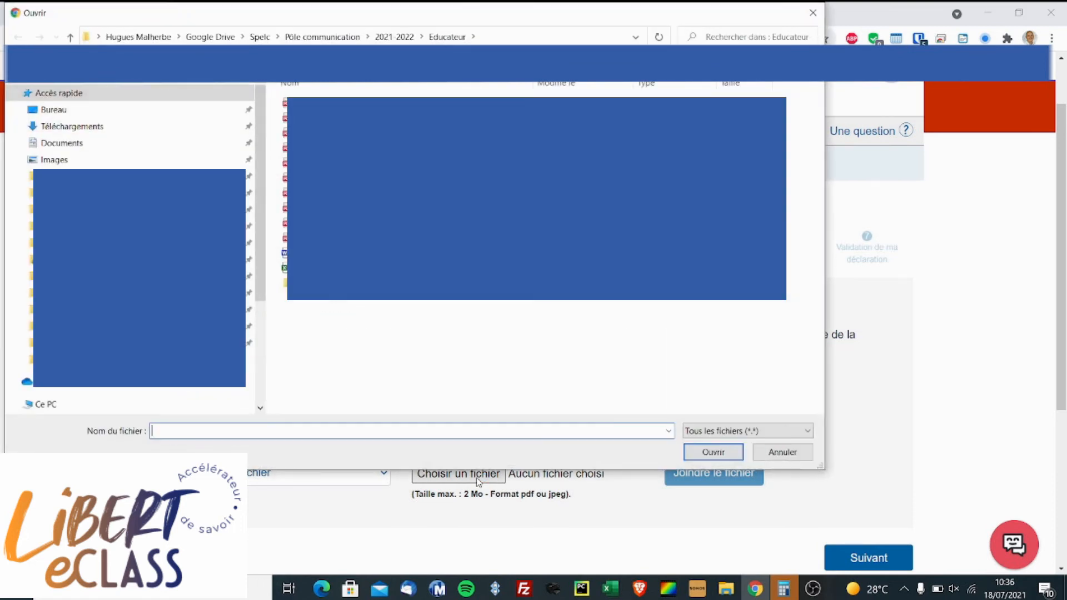
left_click(139, 226)
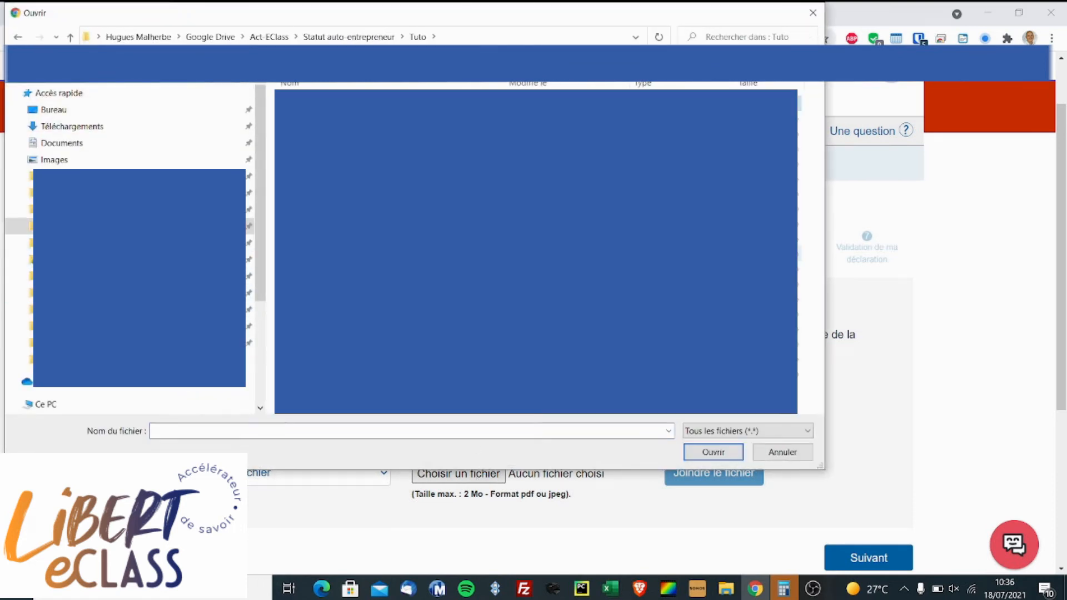
left_click(361, 254)
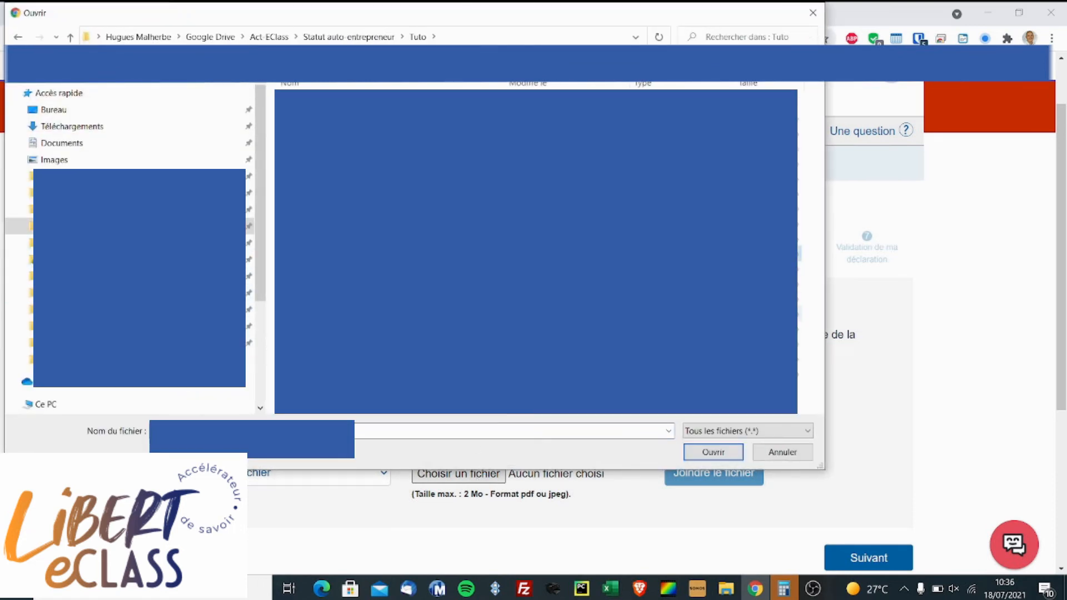
left_click(698, 452)
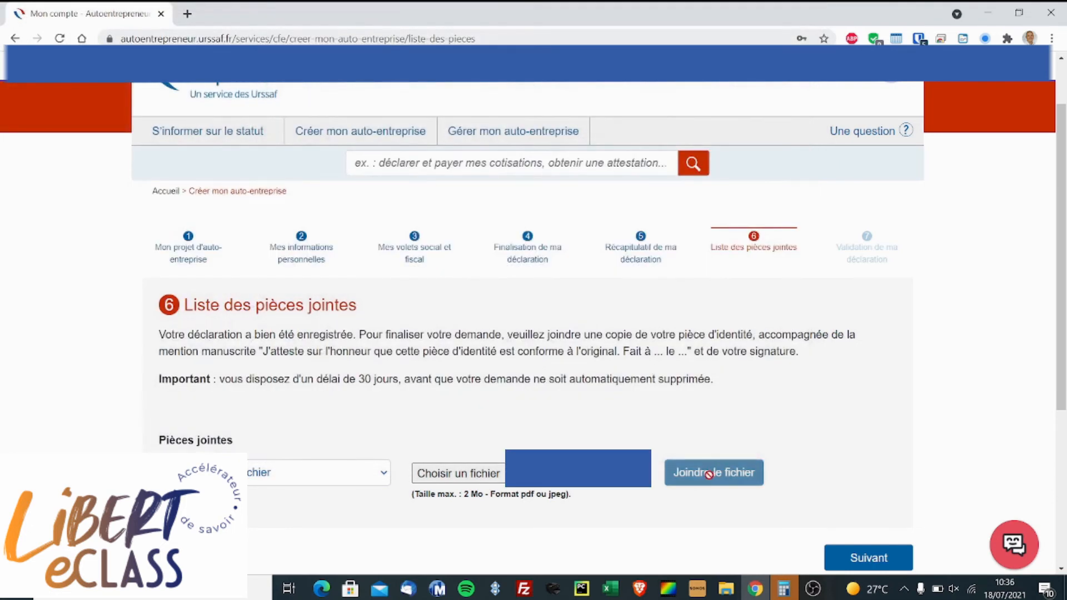
left_click(383, 475)
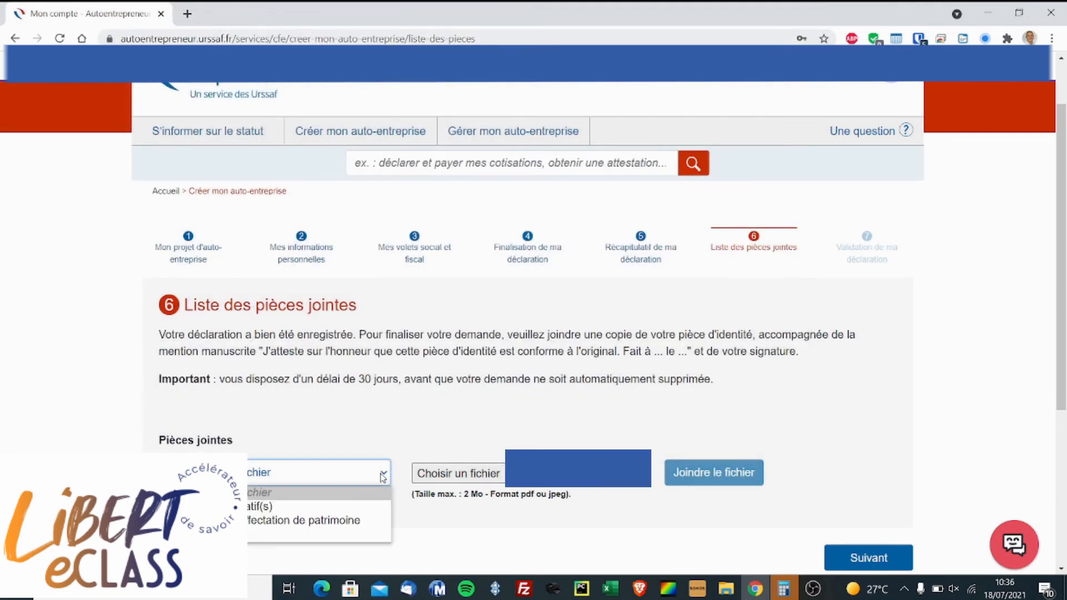
left_click(300, 529)
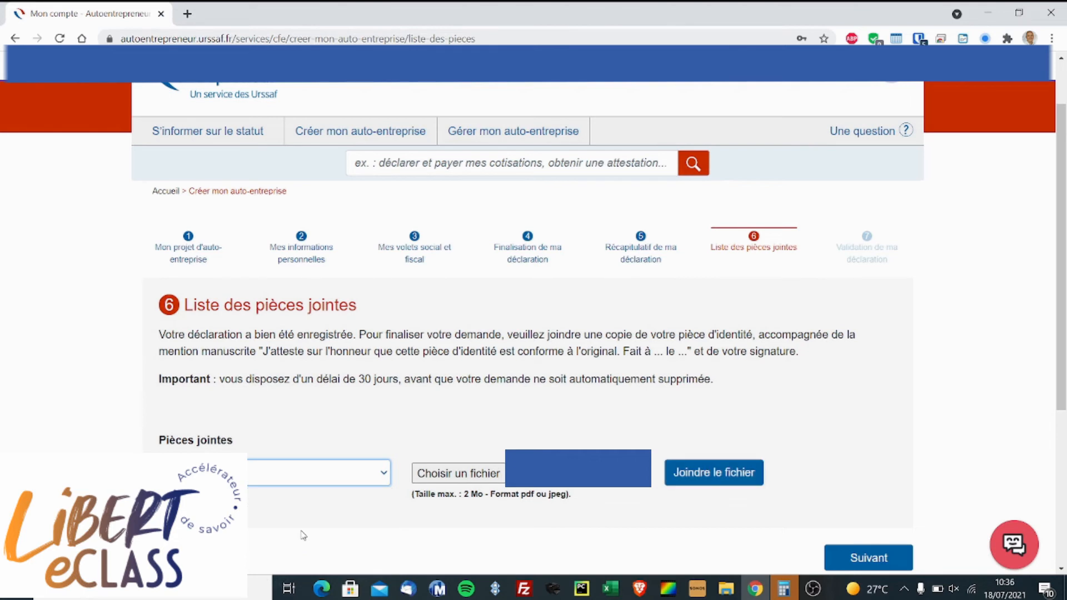
left_click(695, 472)
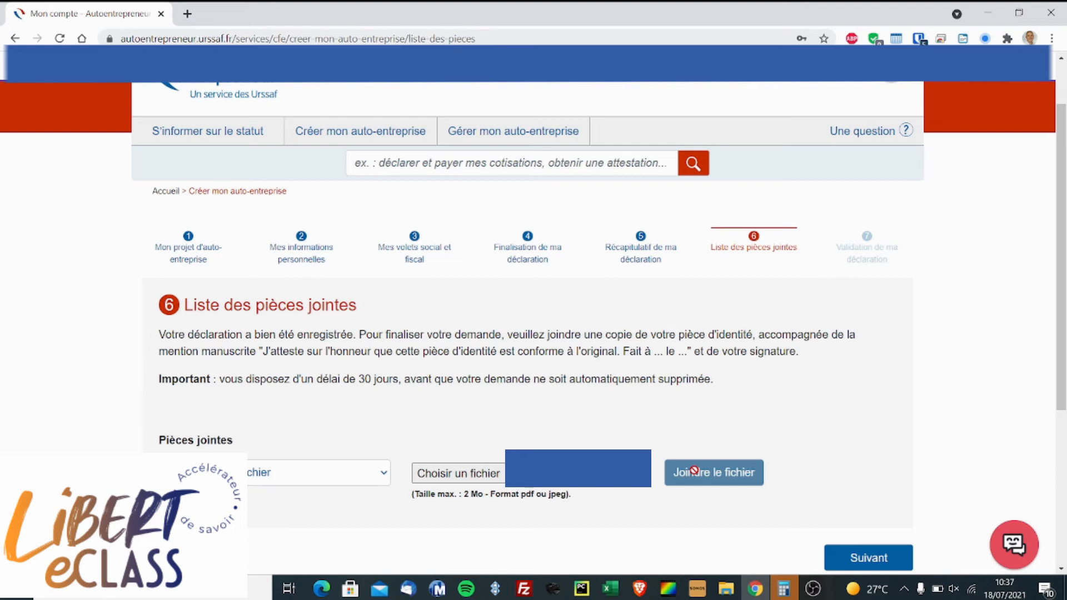
scroll(723, 424, "down", 3)
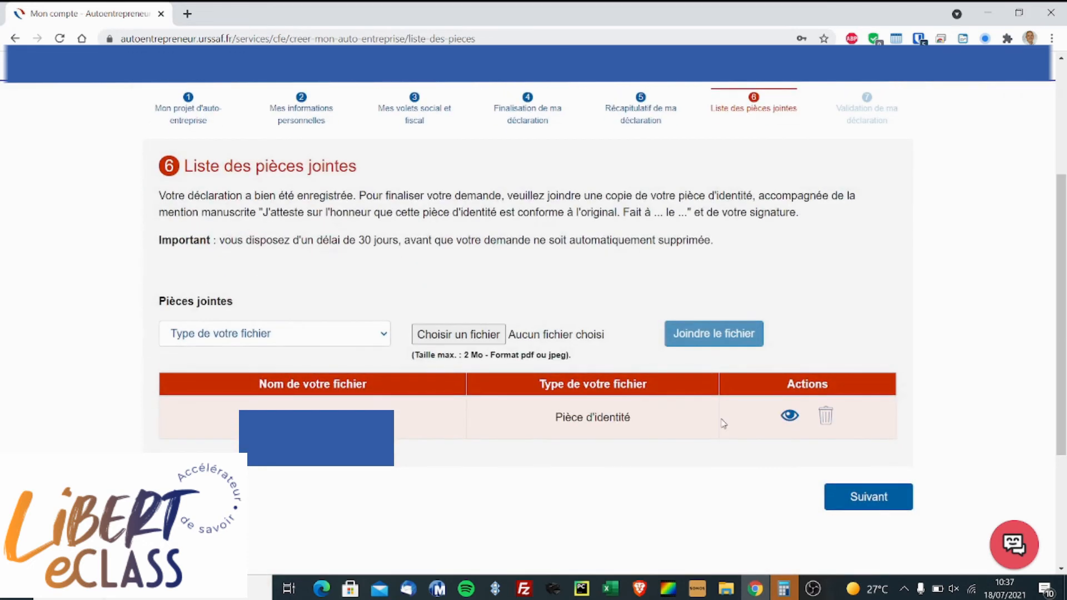
- Submit the declaration definitively and look through the sending confirmation with the dossier and CFE details
left_click(870, 498)
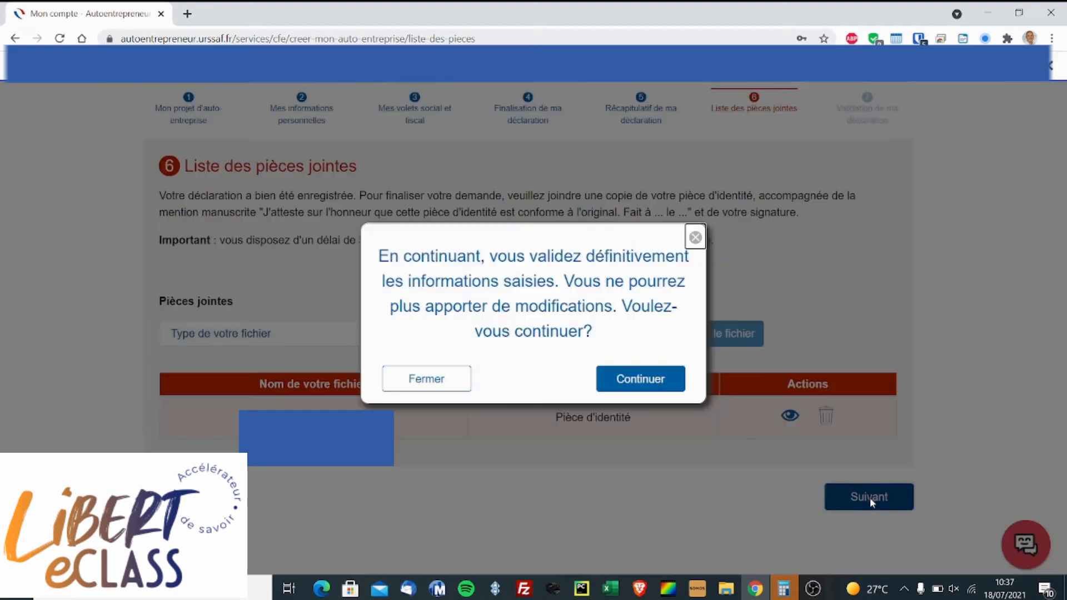
left_click(634, 383)
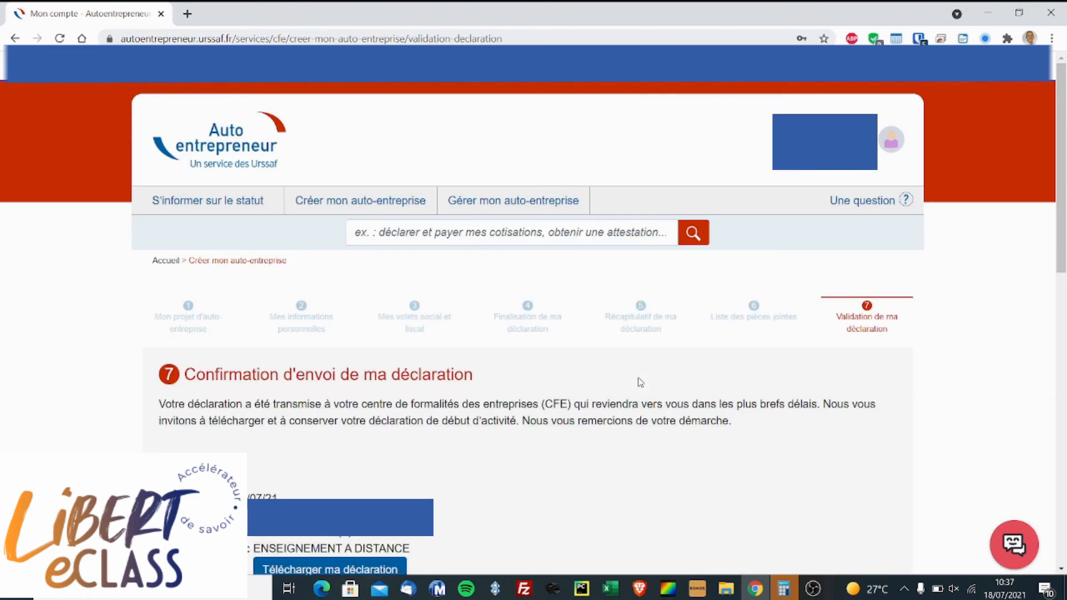
scroll(640, 382, "down", 3)
scroll(640, 382, "down", 6)
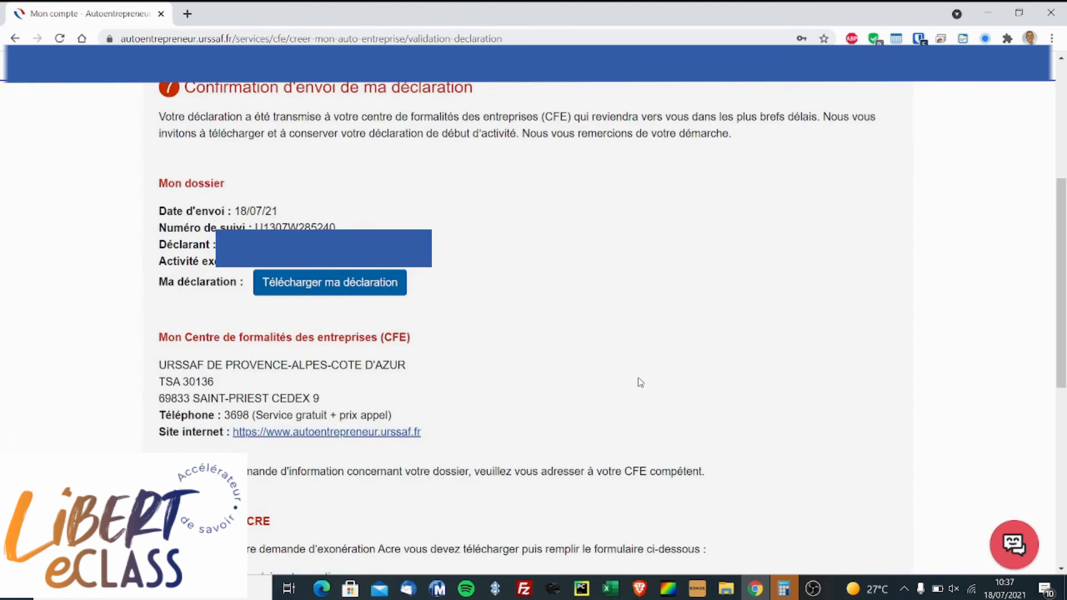
- Download the submitted declaration as a PDF into the declarant's folder within Tuto, adding a suffix to the file name déclaration_CFE
scroll(641, 382, "up", 4)
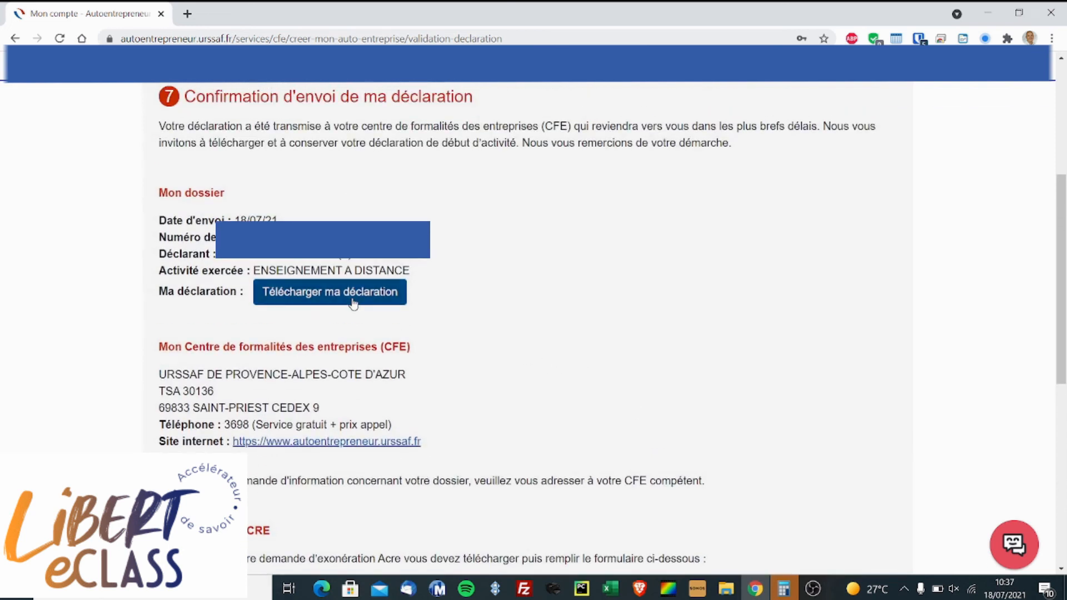
left_click(352, 299)
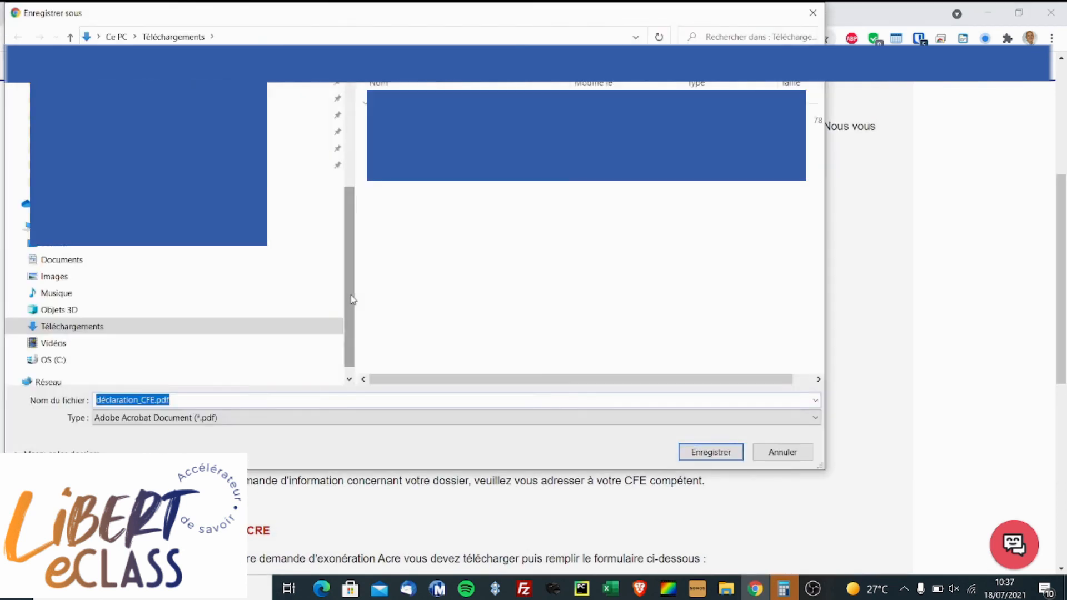
scroll(269, 238, "up", 2)
left_click(150, 132)
left_click(154, 400)
left_click(155, 400)
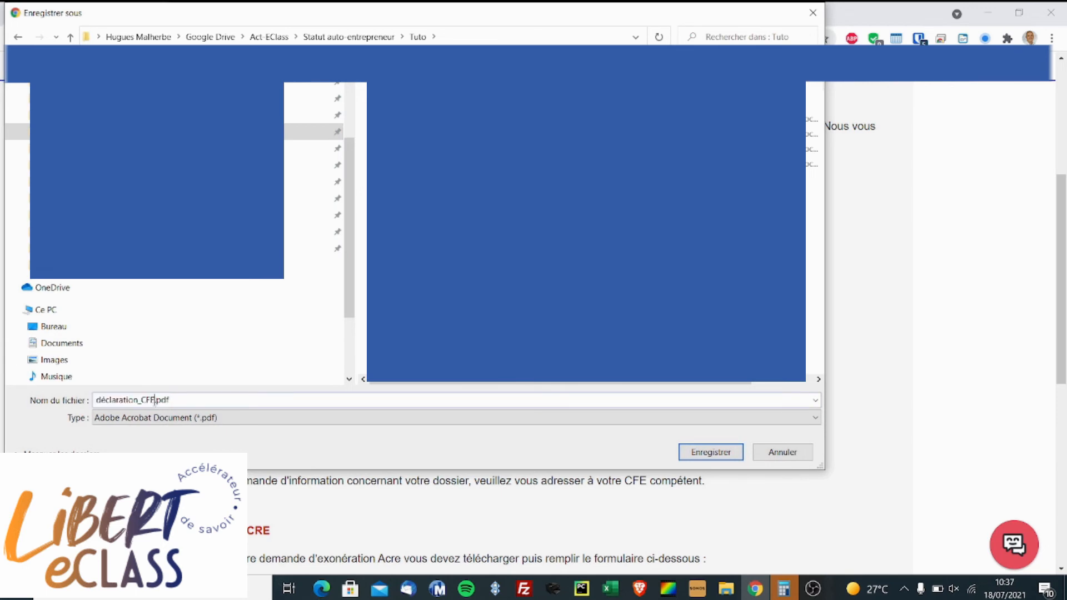
left_click(701, 453)
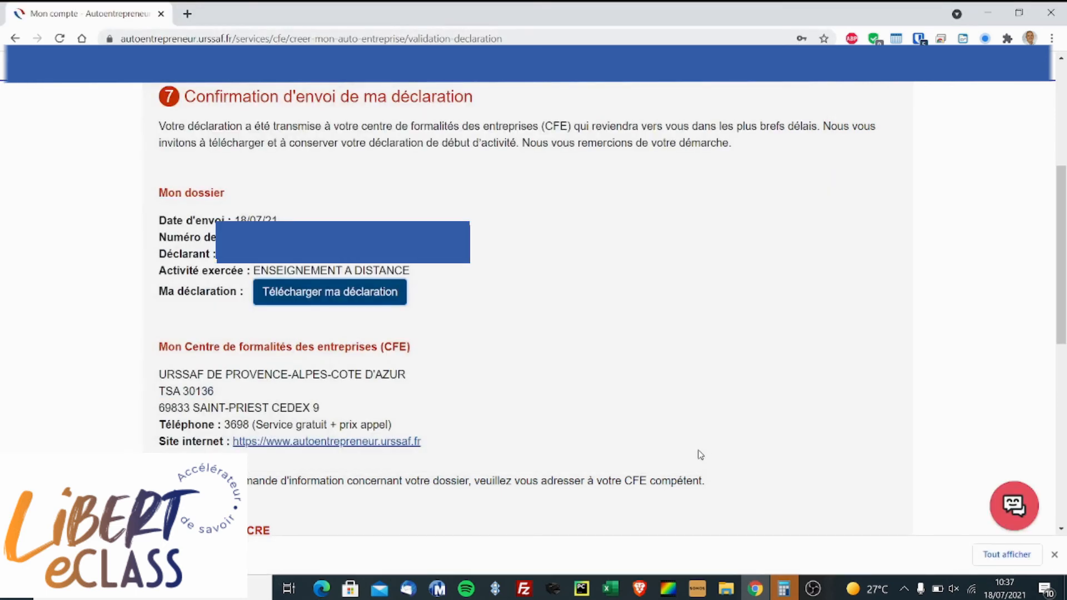
left_click(1055, 555)
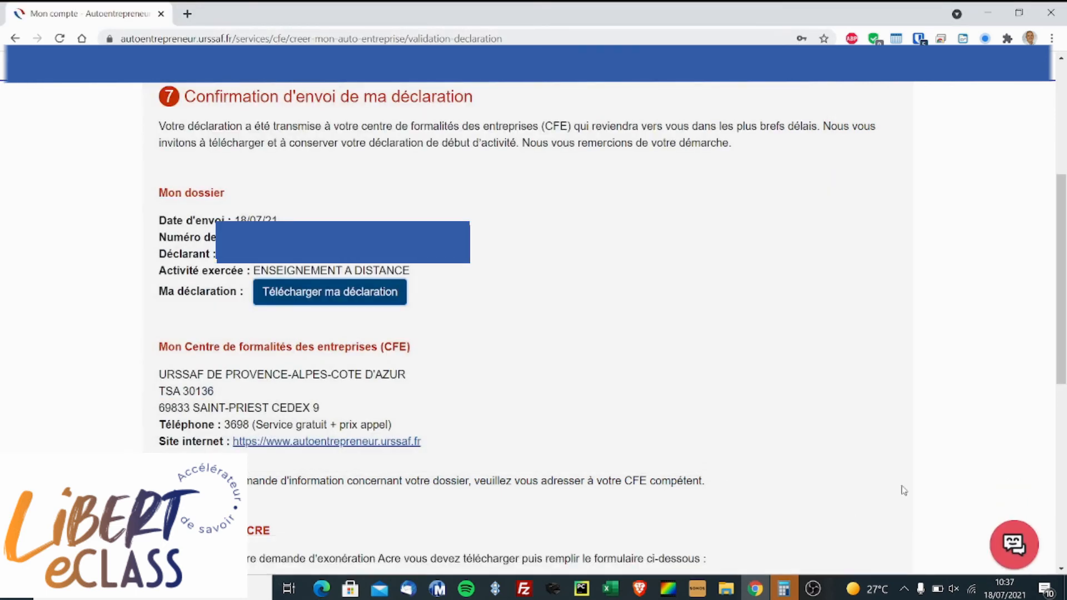
- Print the sending confirmation page with the destination Enregistrer au format PDF and save the file in the declarant's folder
scroll(744, 400, "down", 4)
scroll(743, 401, "down", 3)
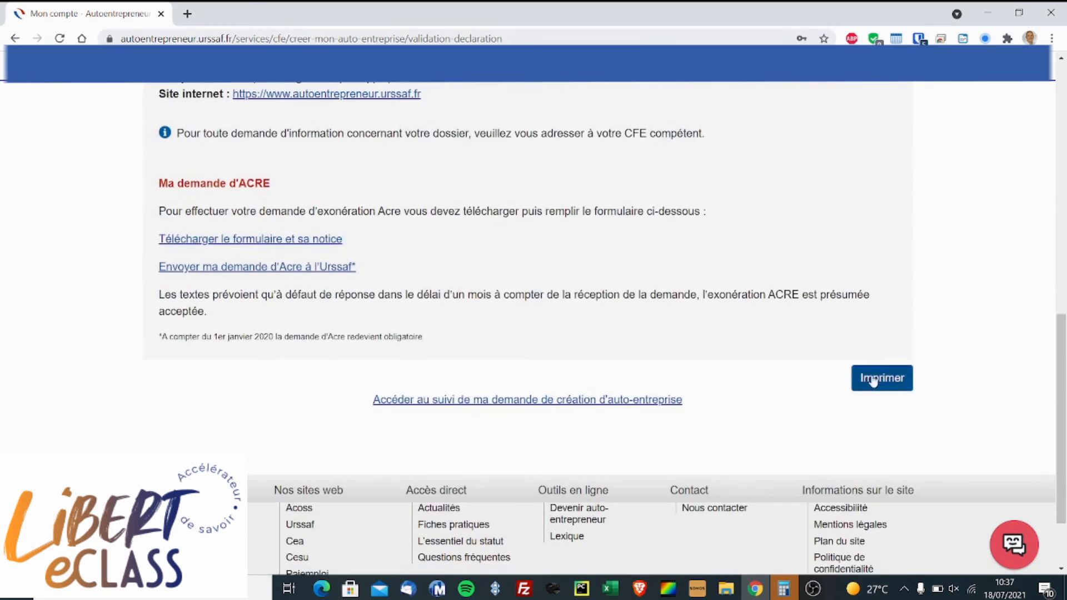
left_click(875, 380)
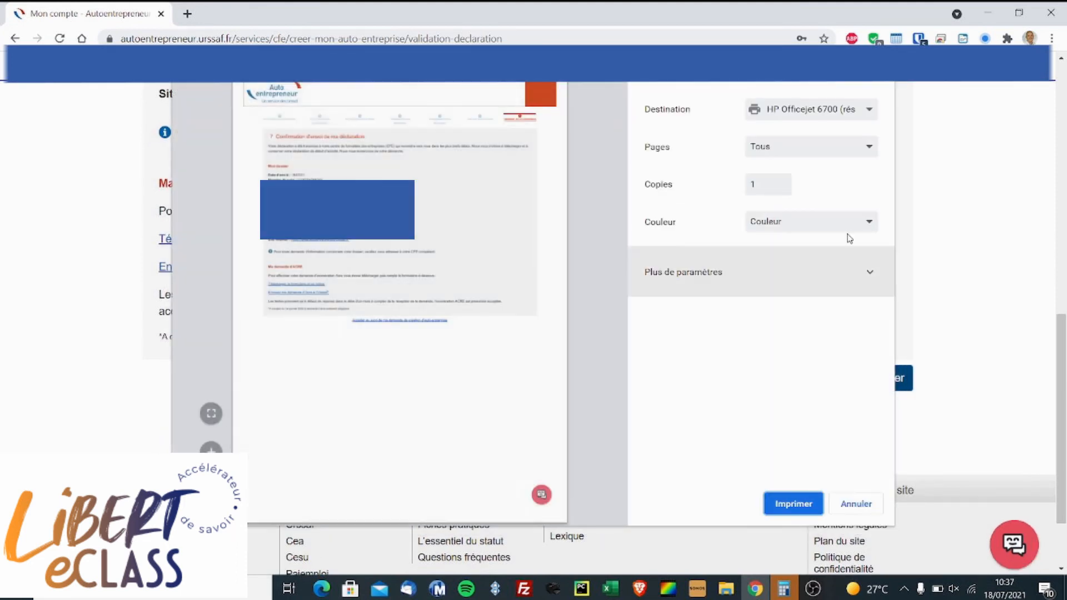
left_click(862, 116)
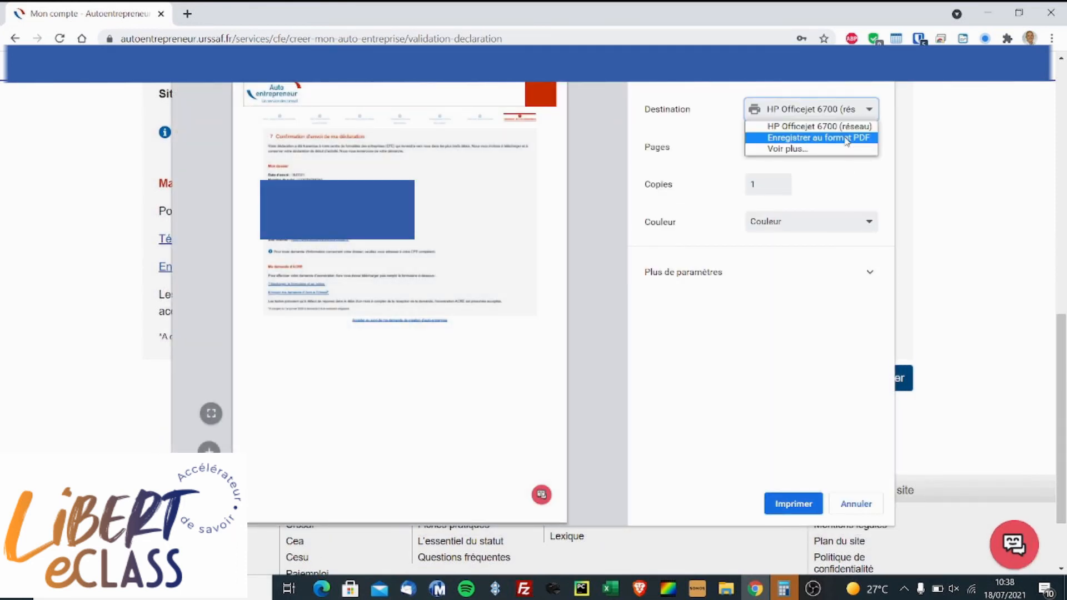
left_click(817, 137)
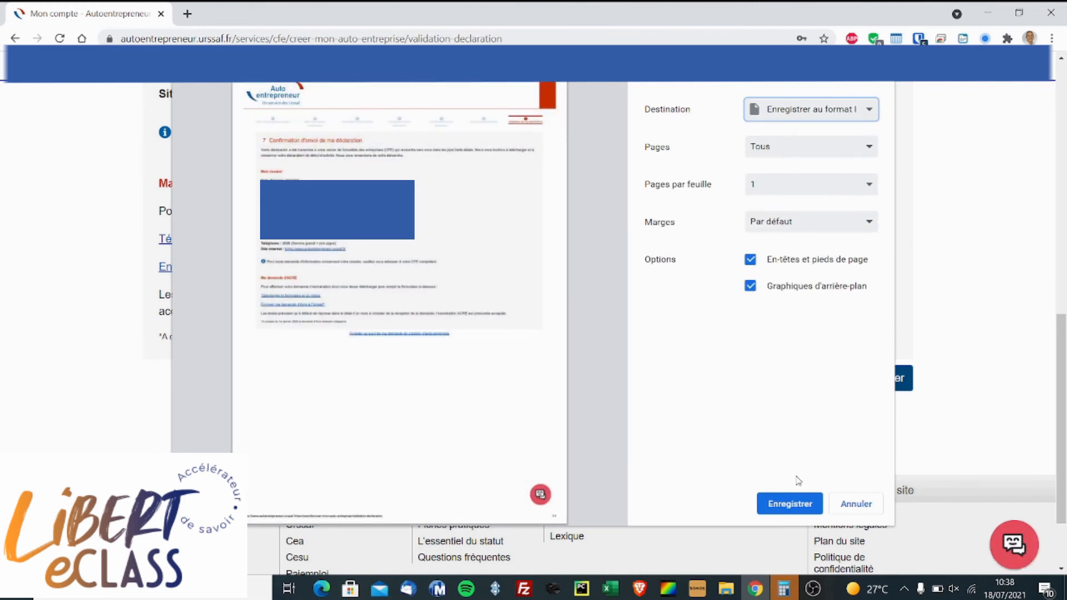
left_click(789, 504)
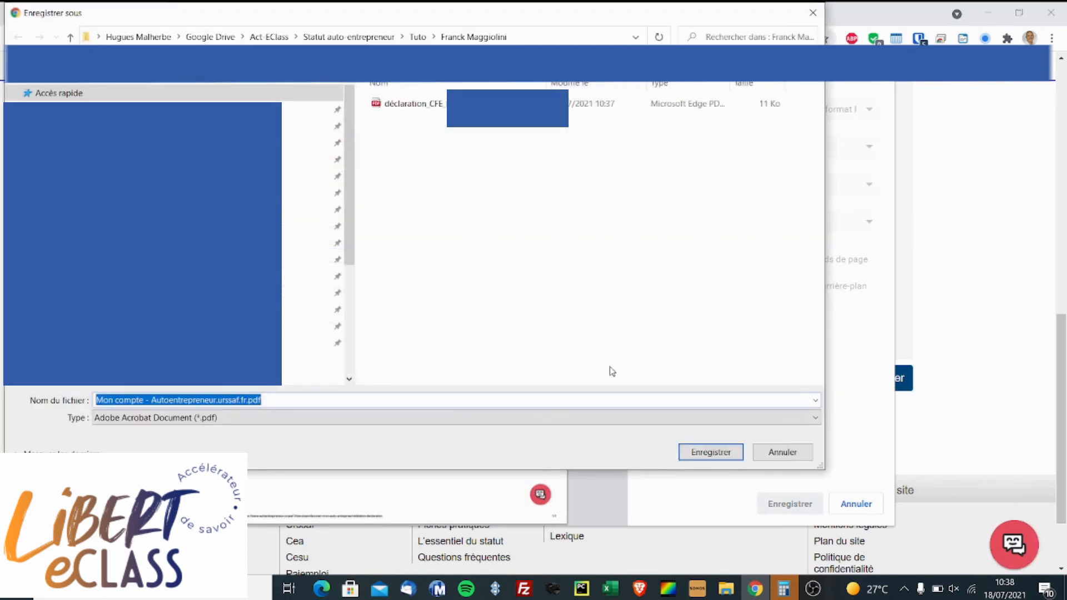
left_click(379, 406)
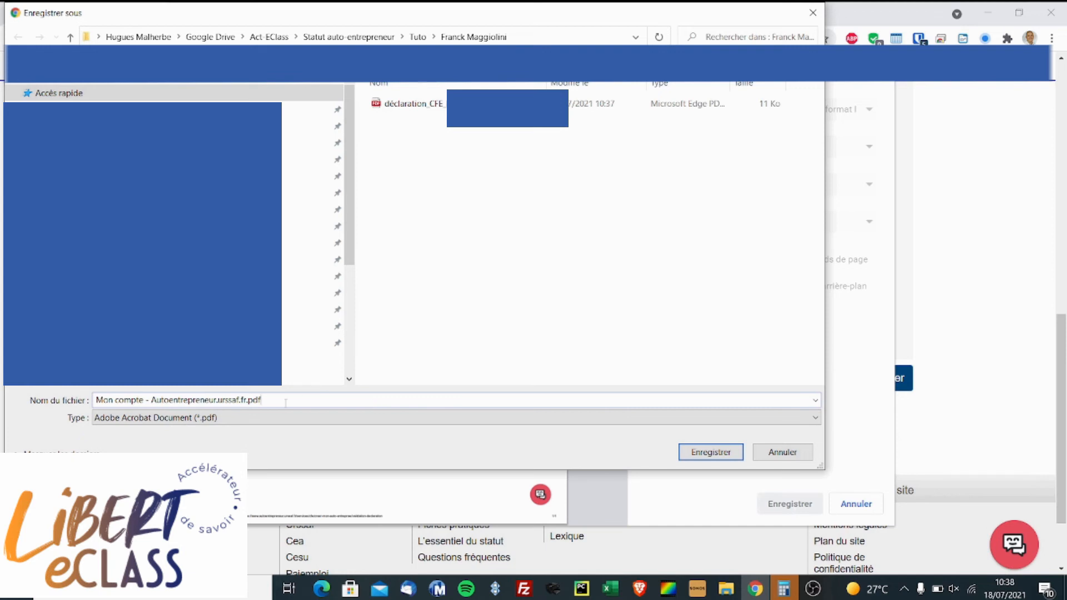
left_click(709, 454)
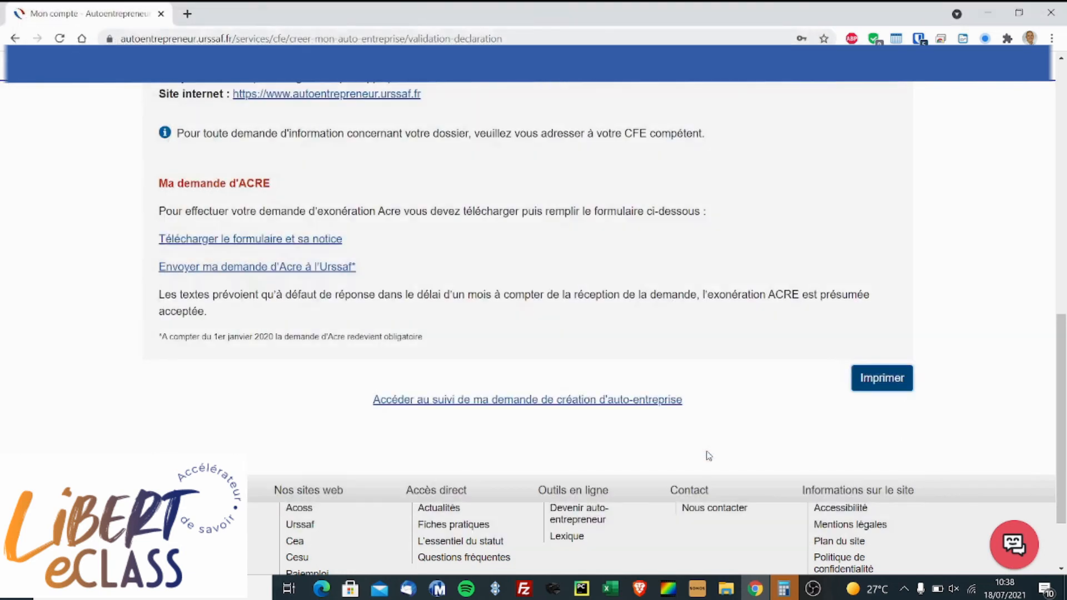